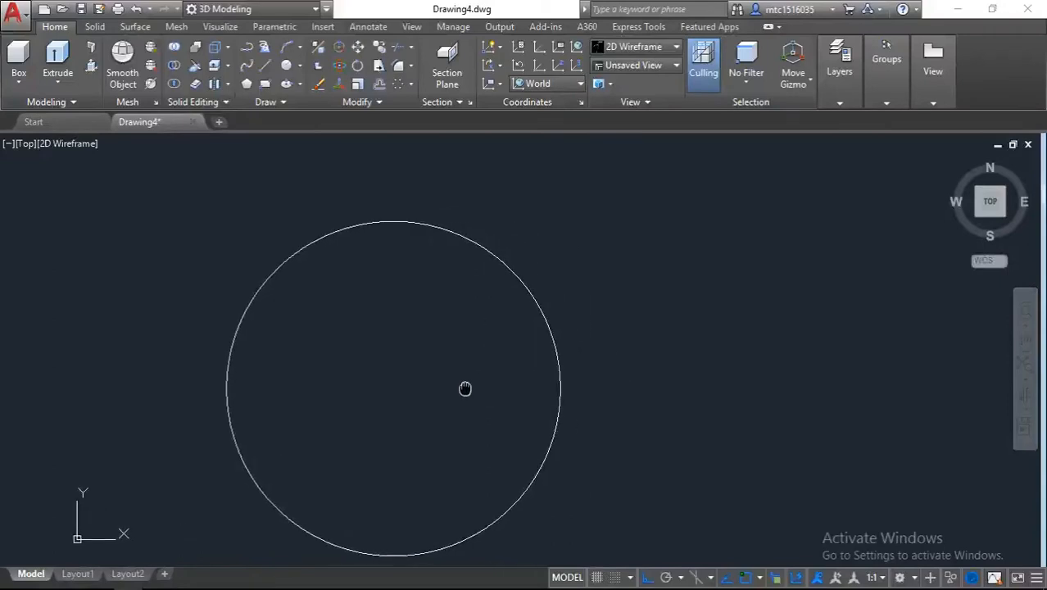
Move the UCS origin to a spot well clear of the circle, below and to its left
scroll(422, 376, "up", 2)
scroll(418, 377, "down", 2)
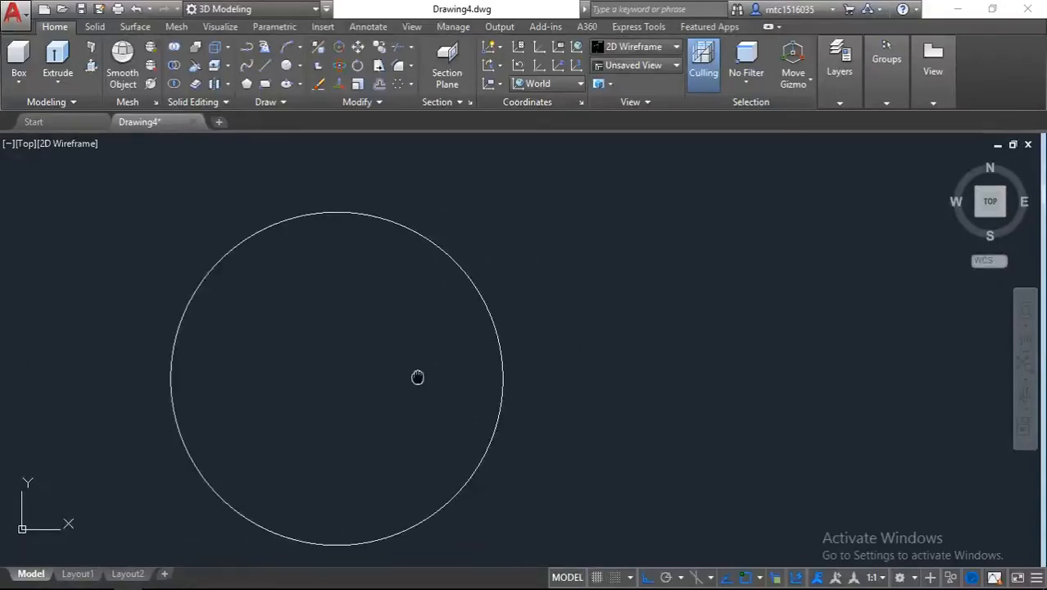
left_click(153, 492)
left_click(153, 491)
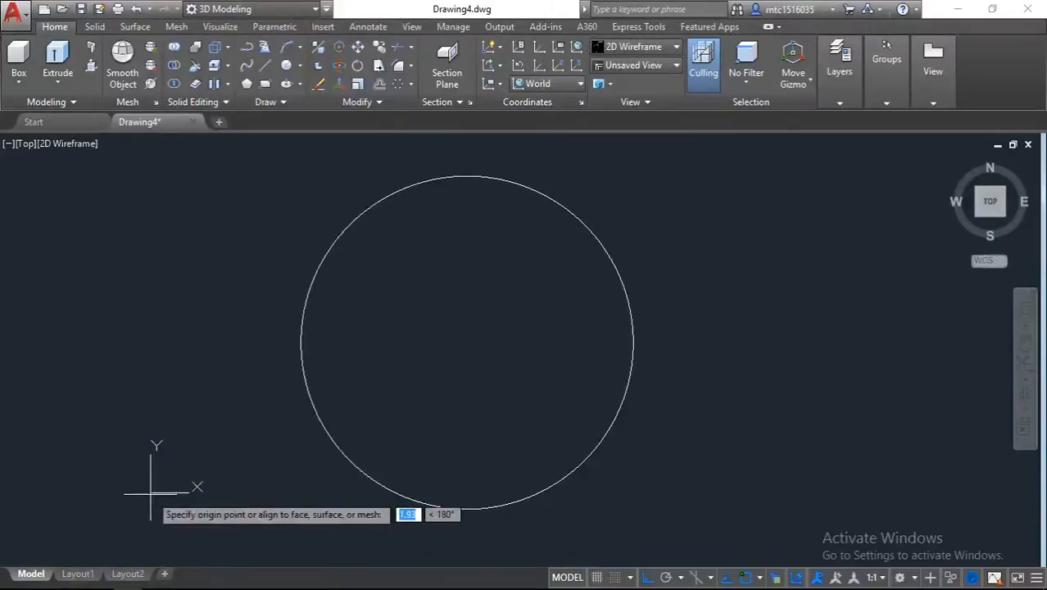
left_click(10, 558)
left_click(189, 435)
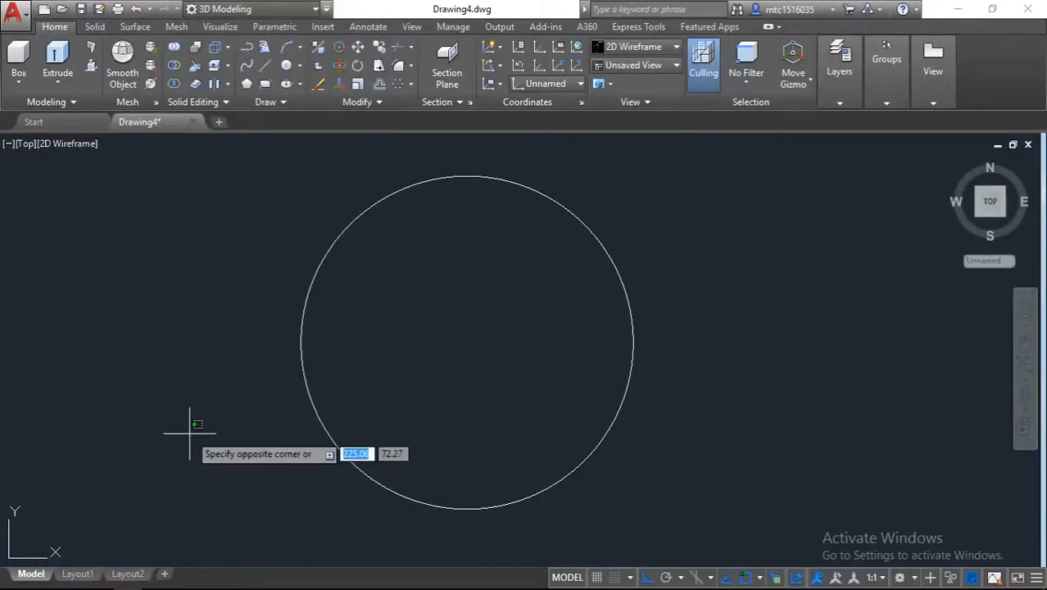
left_click(297, 352)
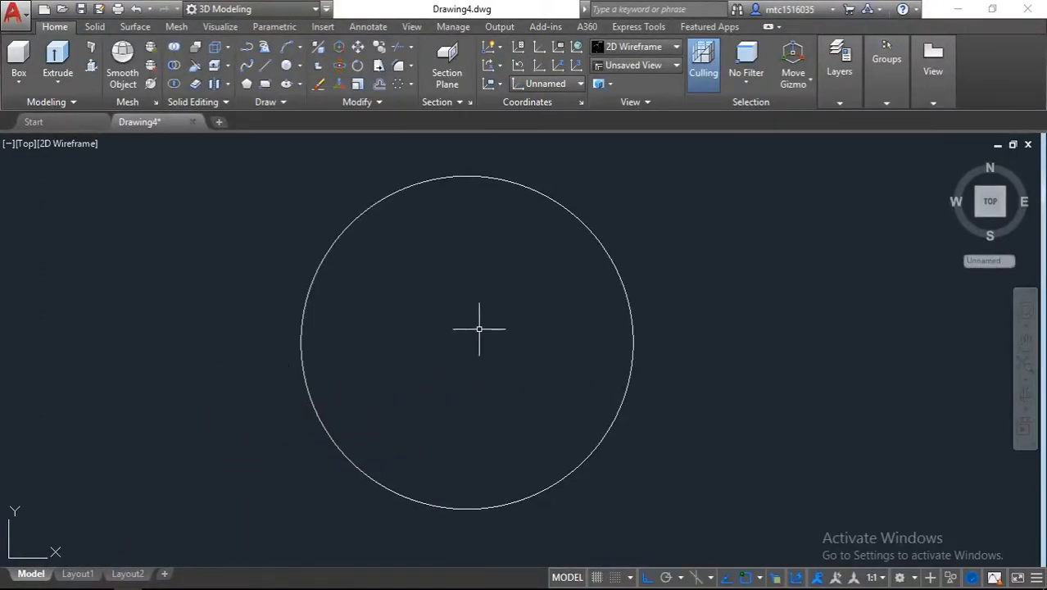
Draw a circle about 323 in diameter inside the existing circle, sharing its centre
type("c")
key("Return")
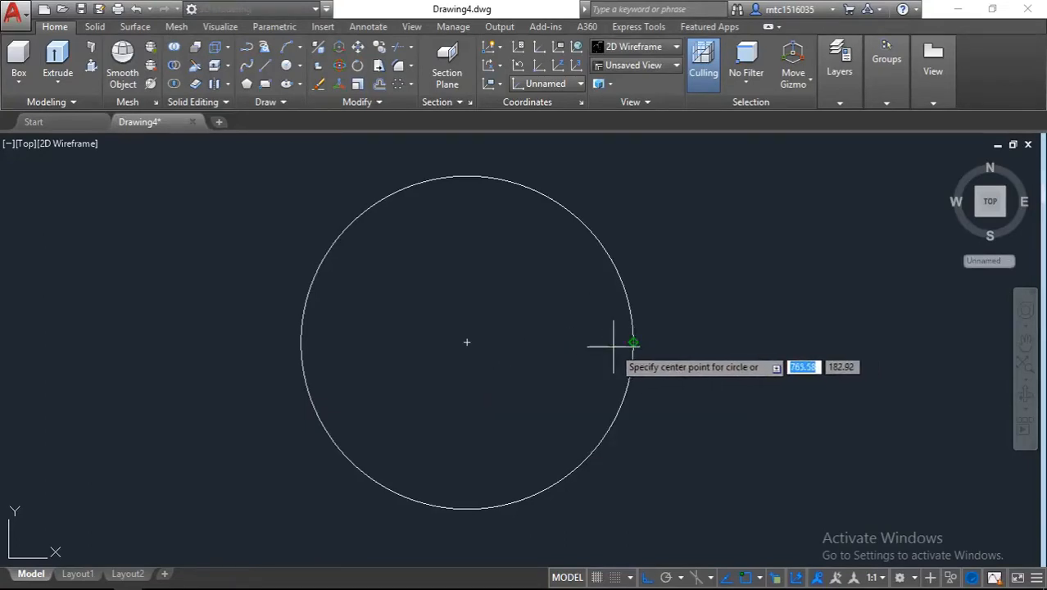
left_click(466, 343)
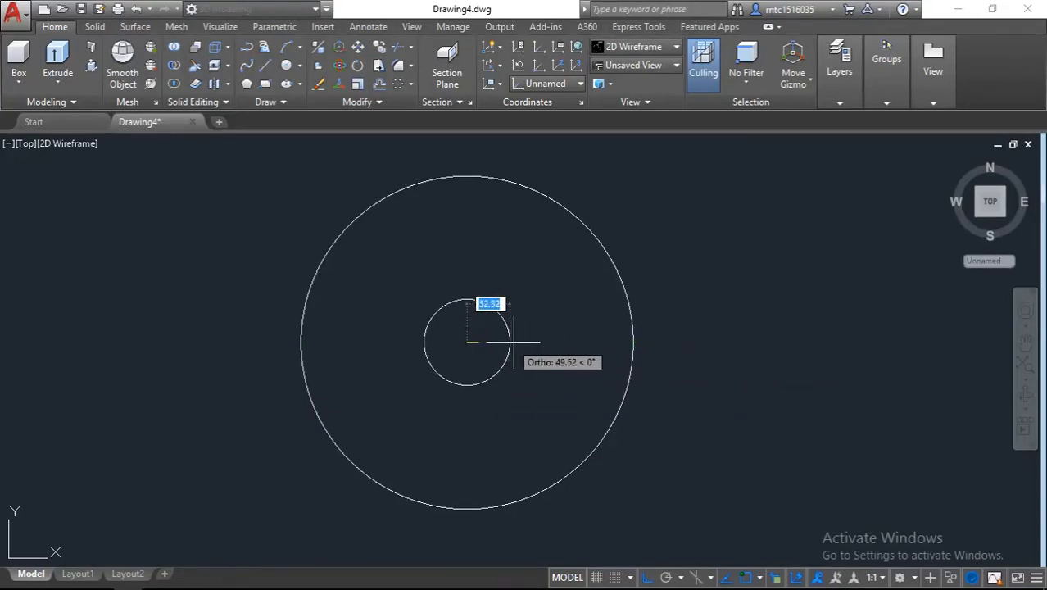
type("d")
key("Return")
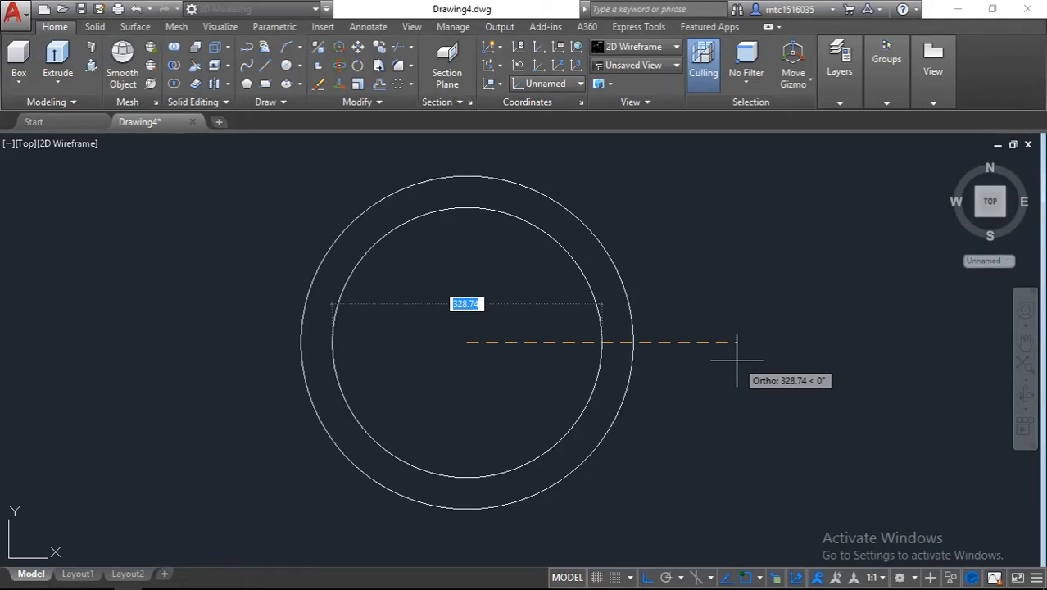
type("32")
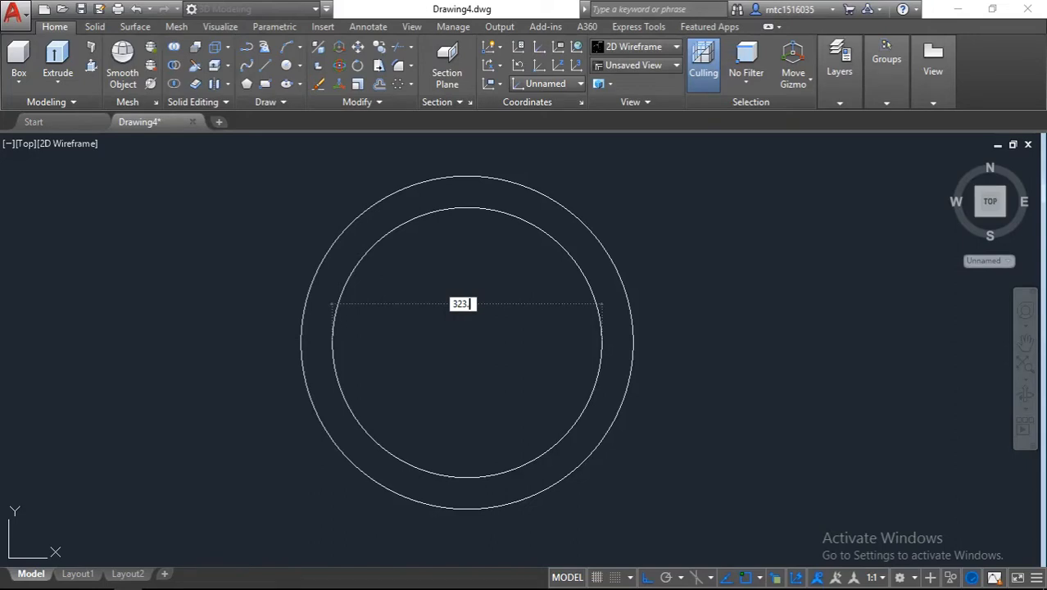
key("Return")
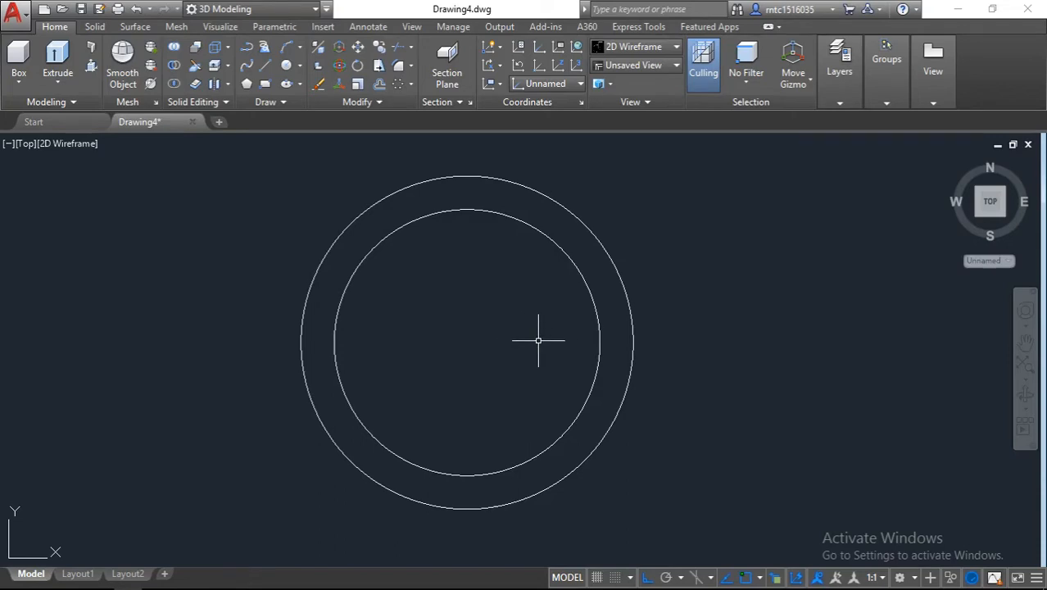
Draw another concentric circle with a diameter of 362 between the inner and outer circles
type("c")
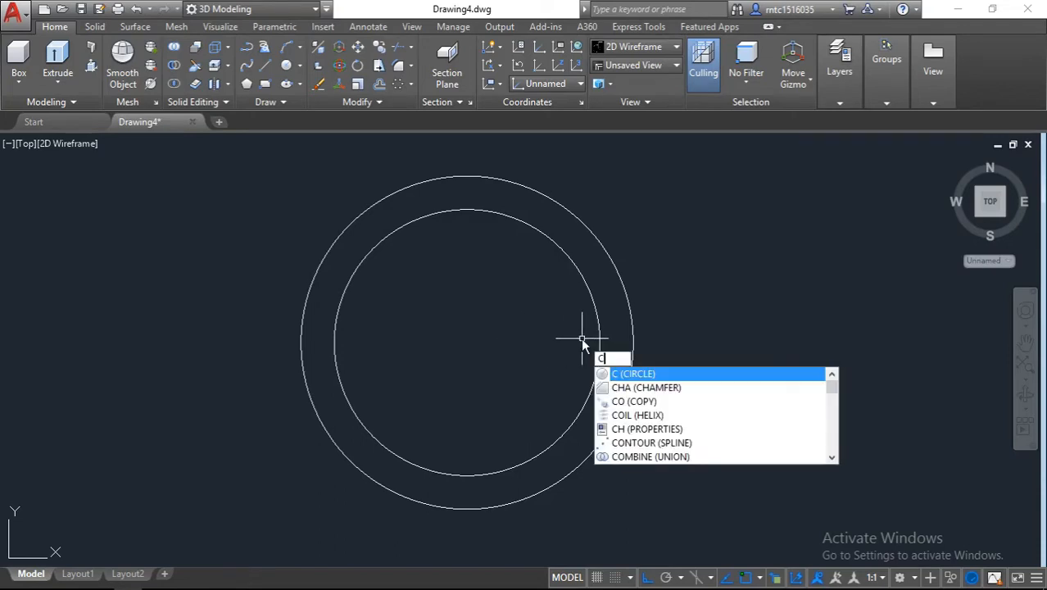
key("Return")
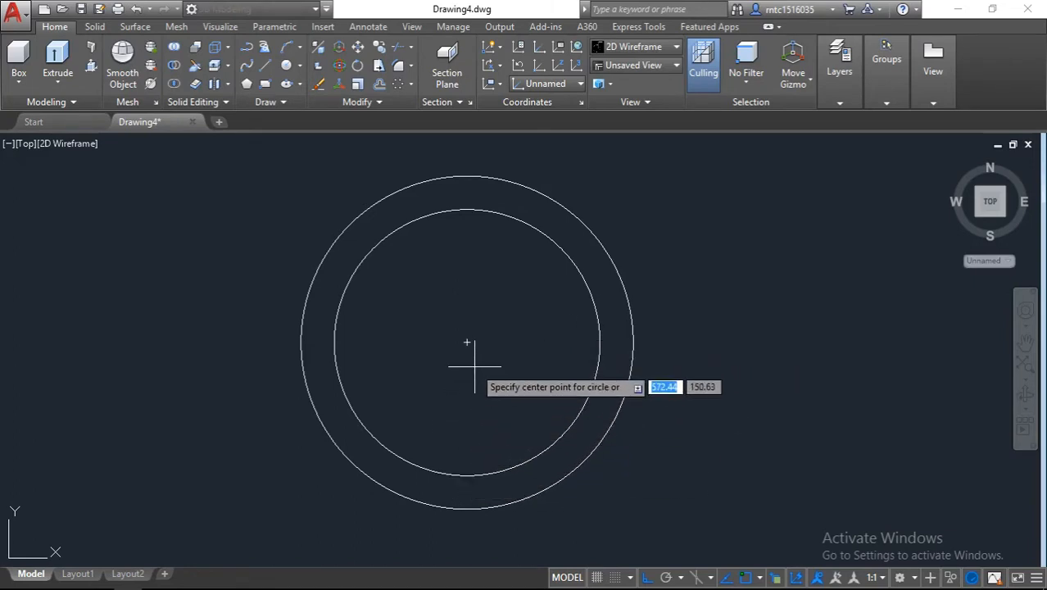
left_click(467, 341)
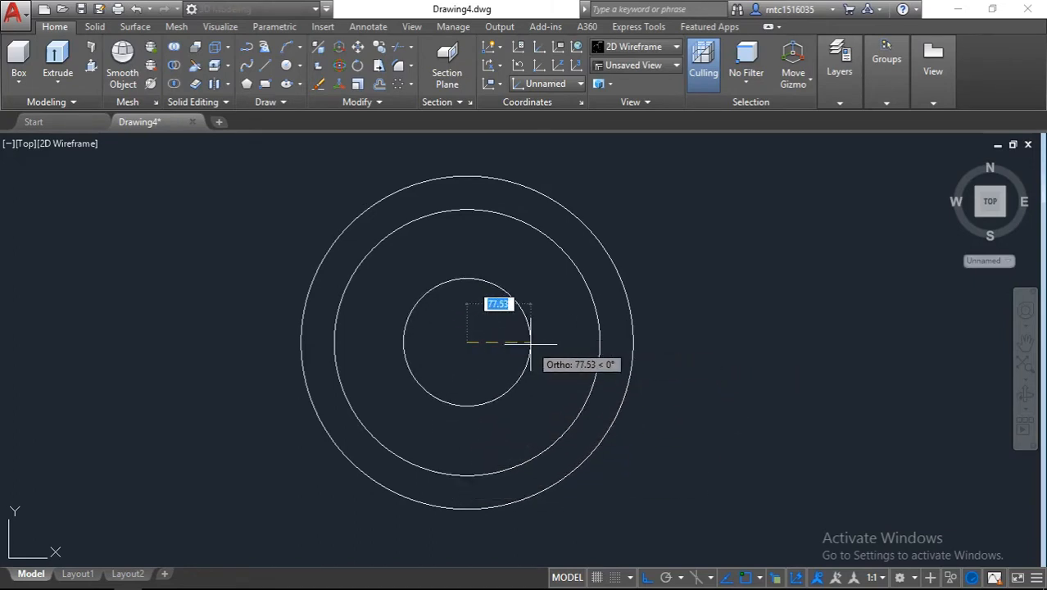
type("40")
key("Return")
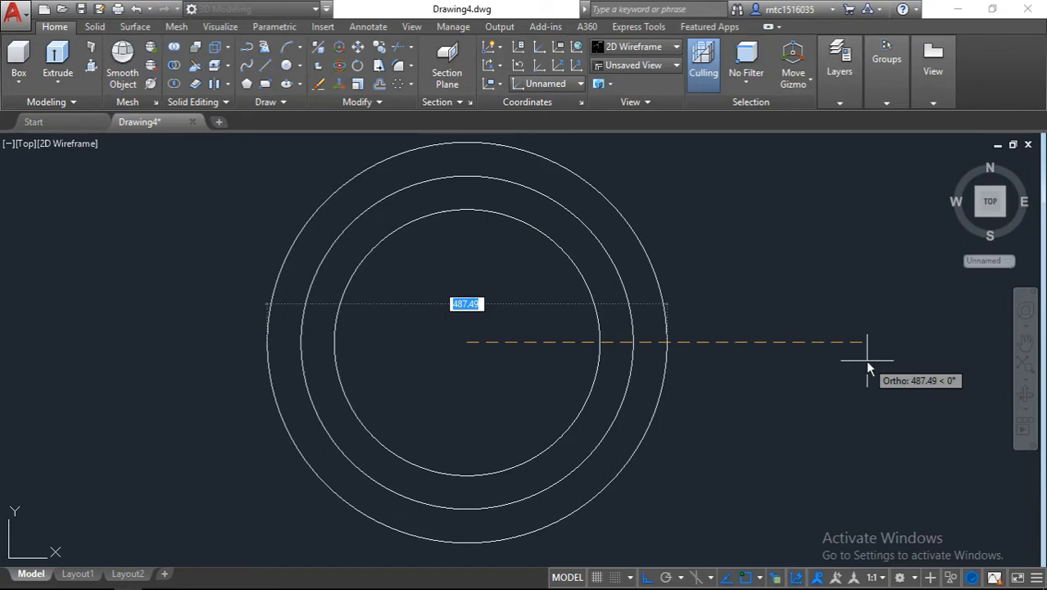
type("362")
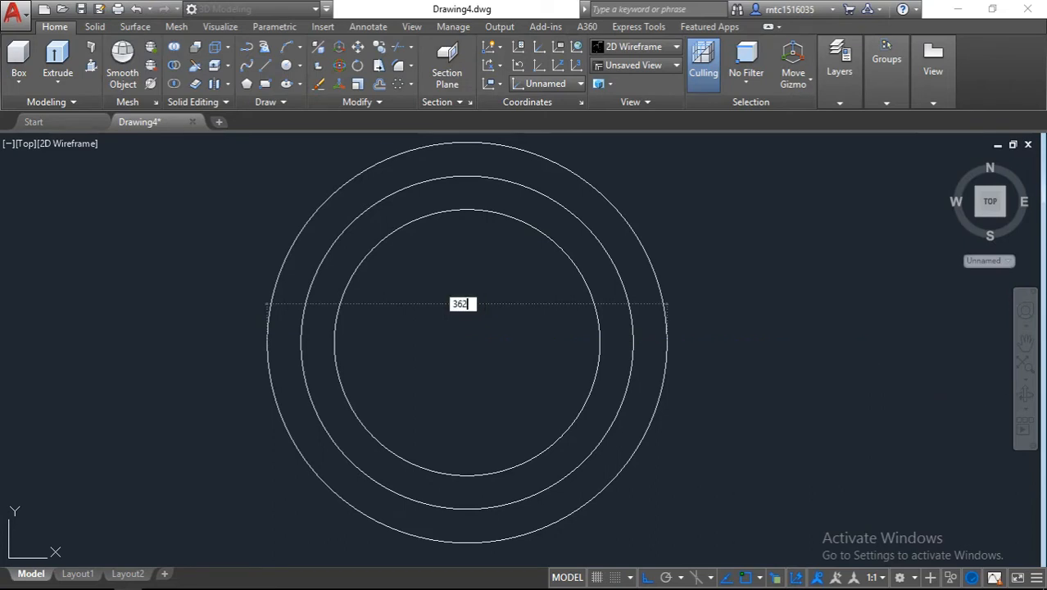
key("Return")
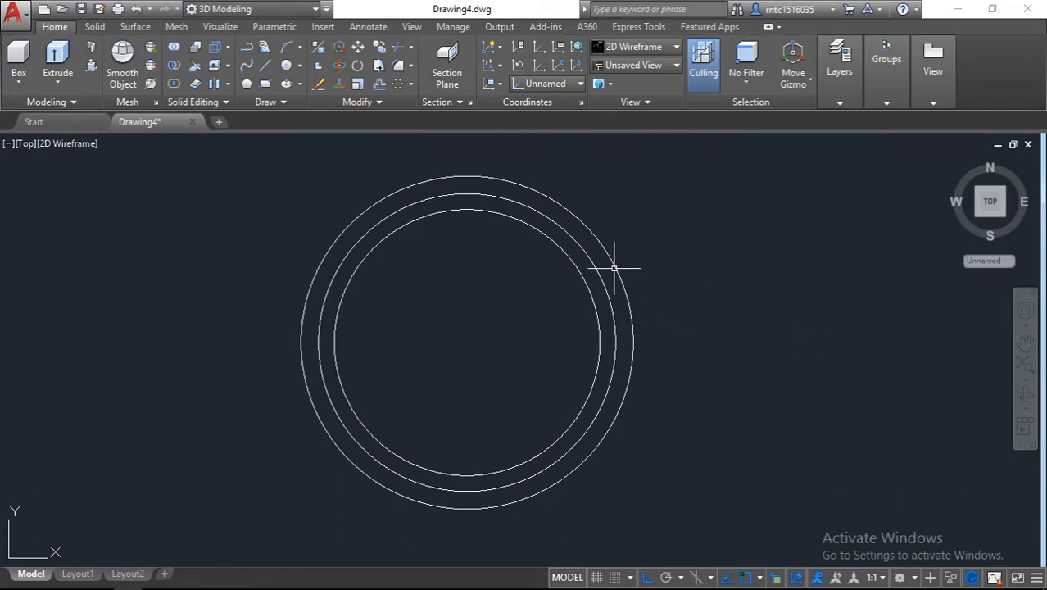
Draw a bolt-hole circle of diameter 25.4 centred on the upper quadrant of the middle circle
type("c")
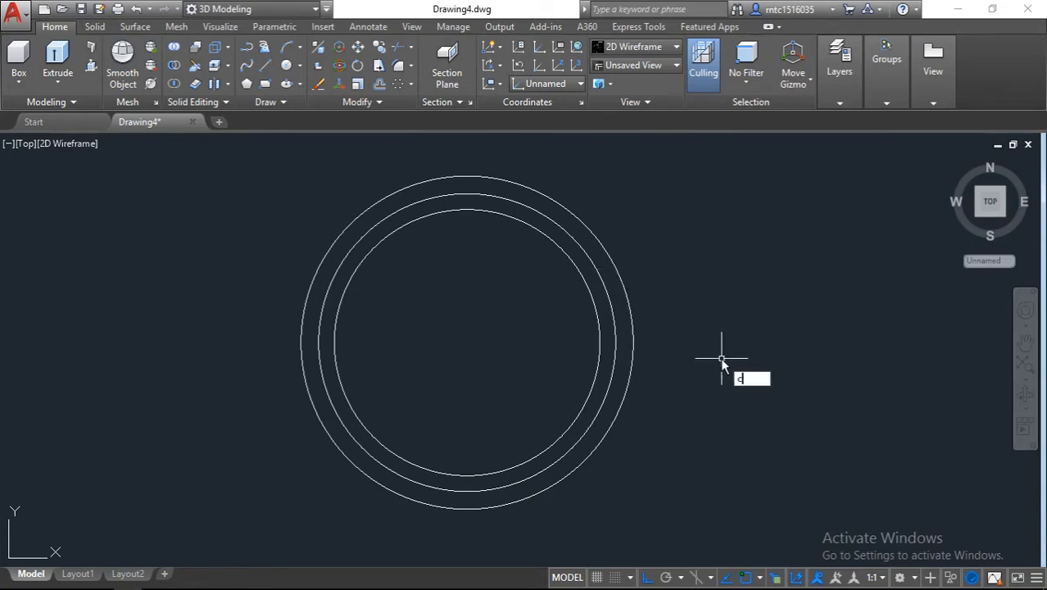
key("Return")
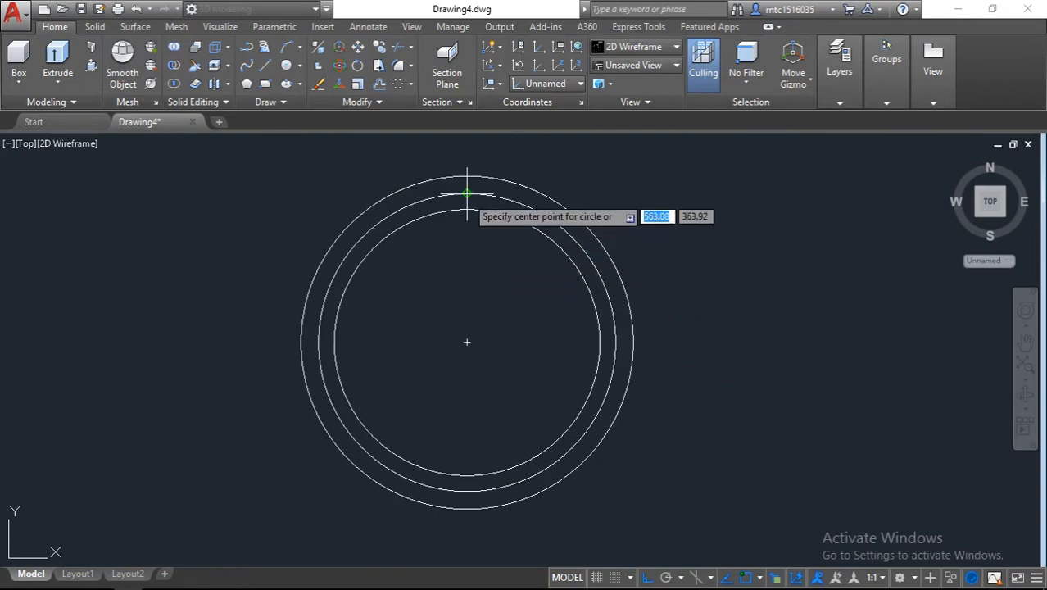
left_click(468, 195)
type("d")
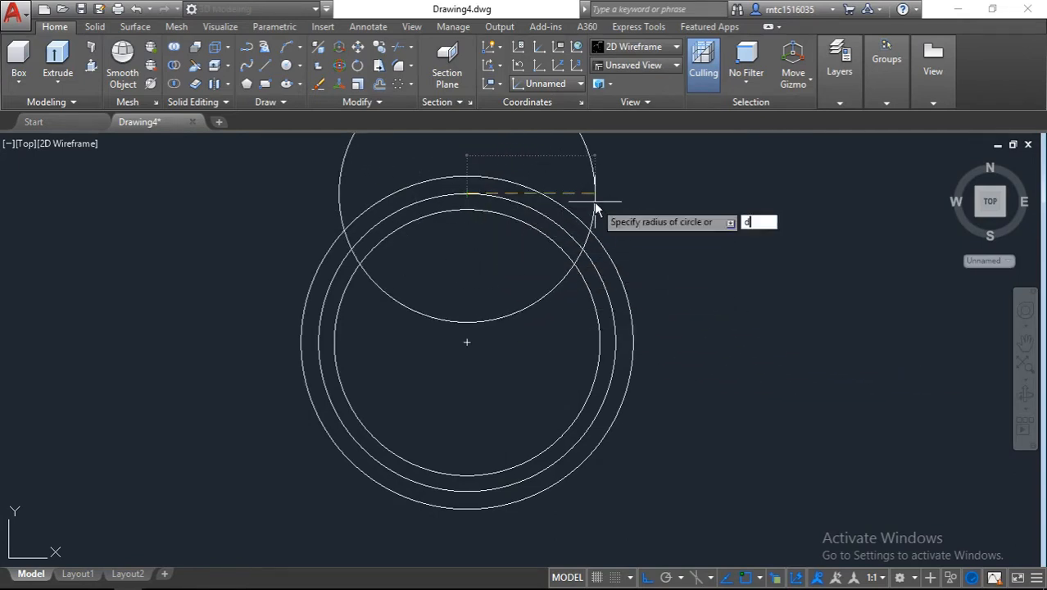
key("Return")
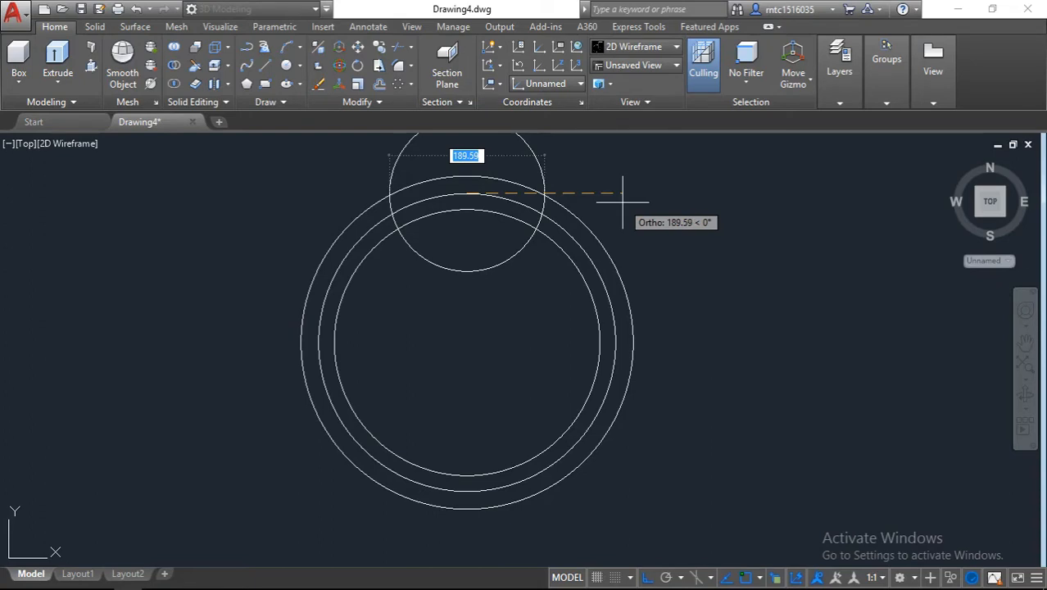
type("25.4")
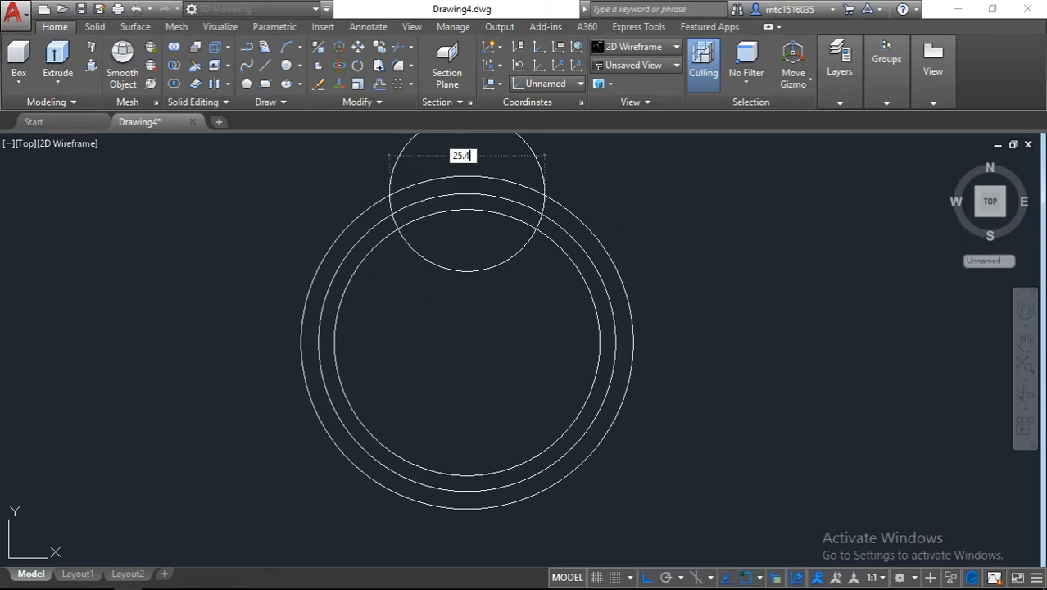
key("Return")
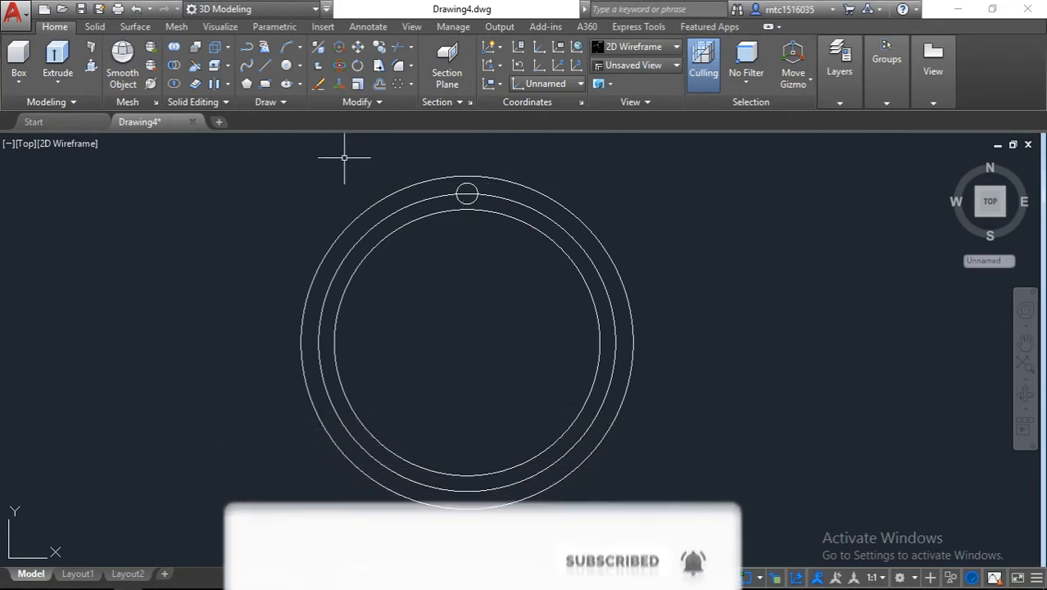
Create a polar array of the small bolt-hole circle around the common centre with 12 items
type("ARR")
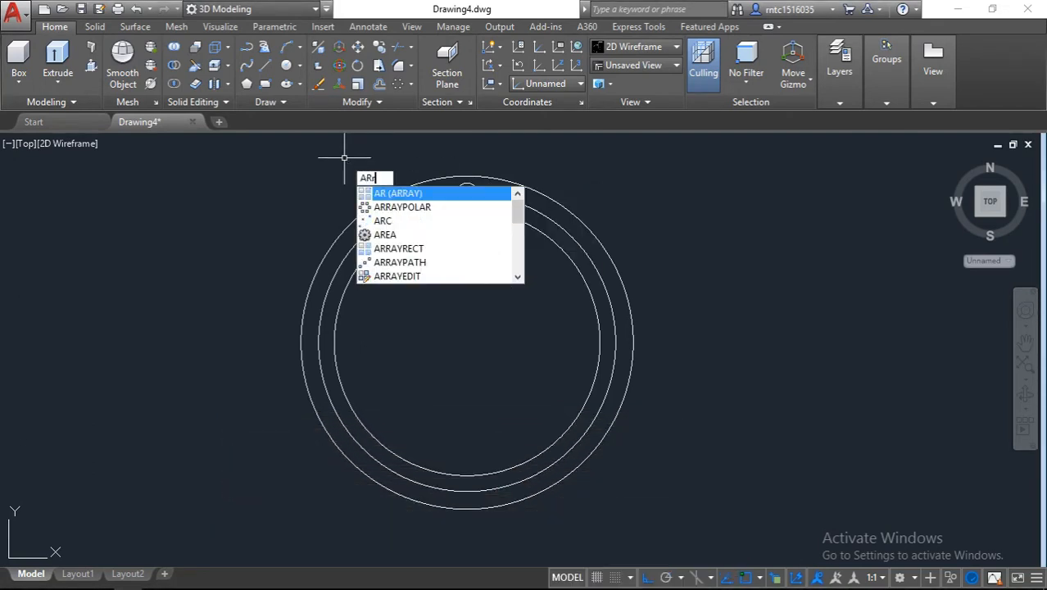
left_click(395, 206)
left_click(464, 186)
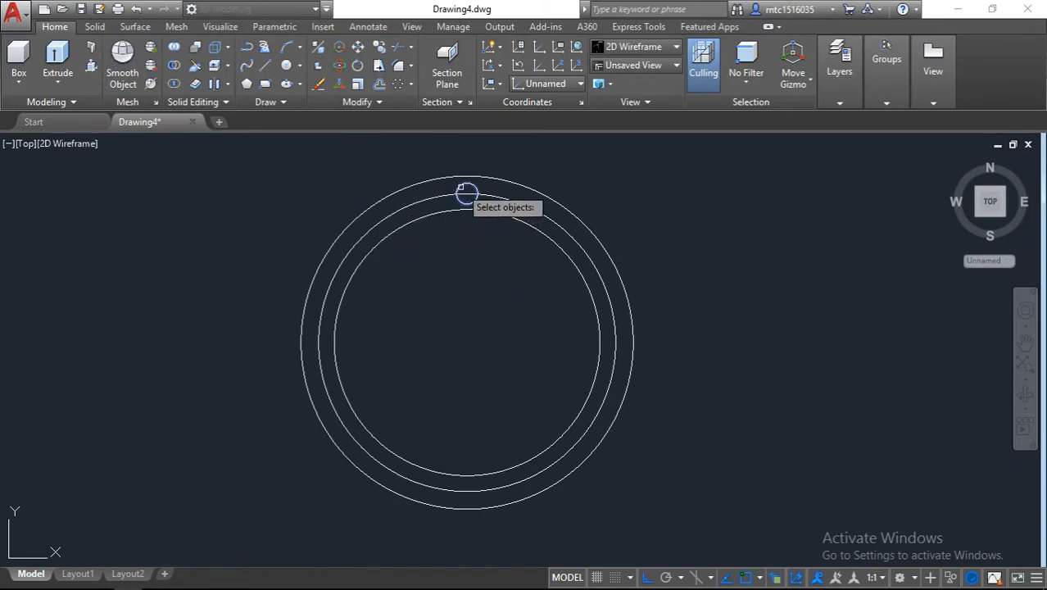
key("Return")
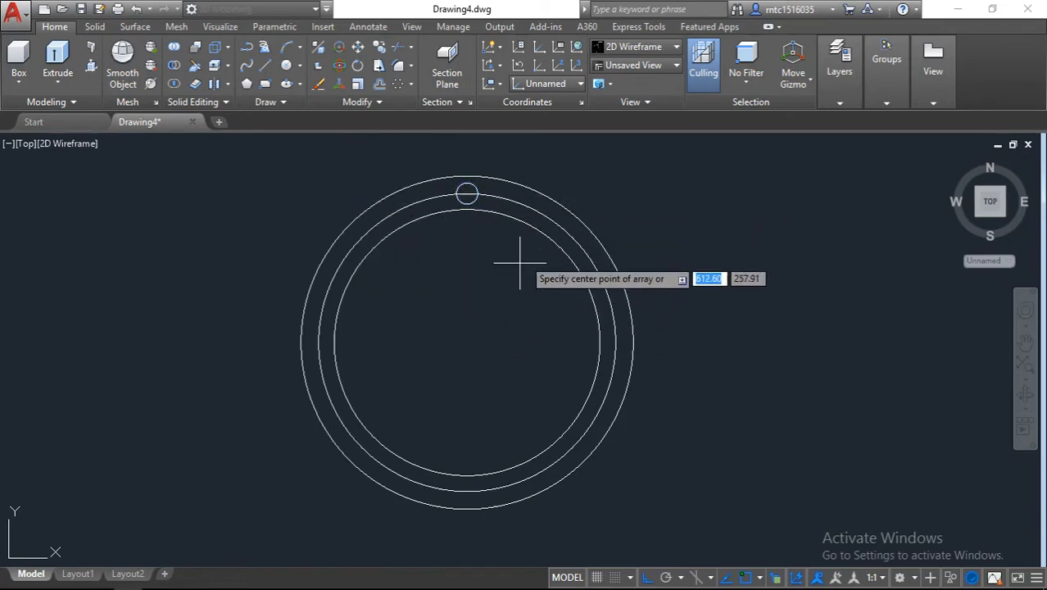
left_click(467, 342)
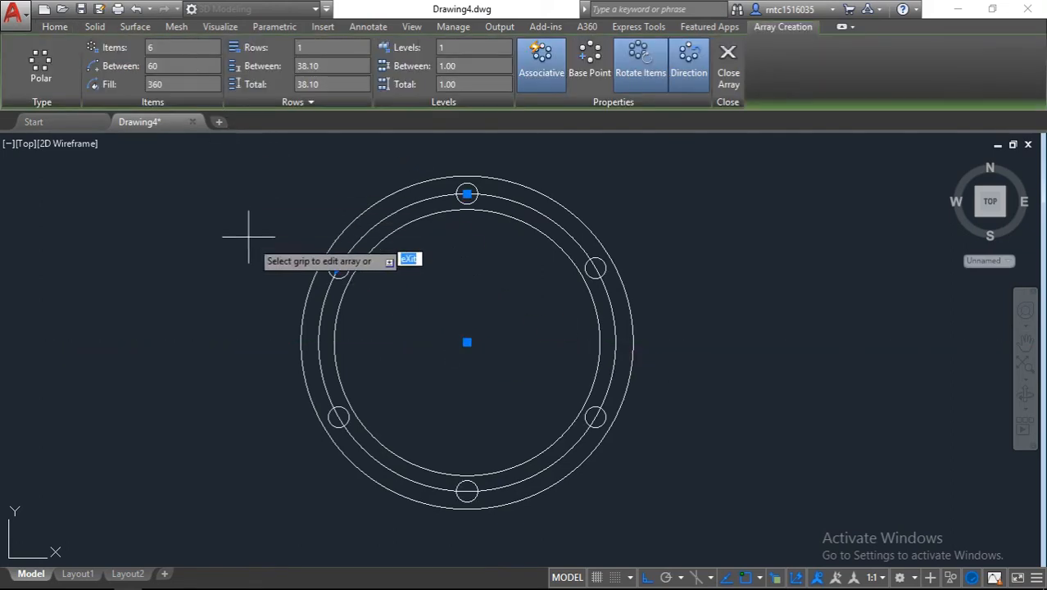
key("Return")
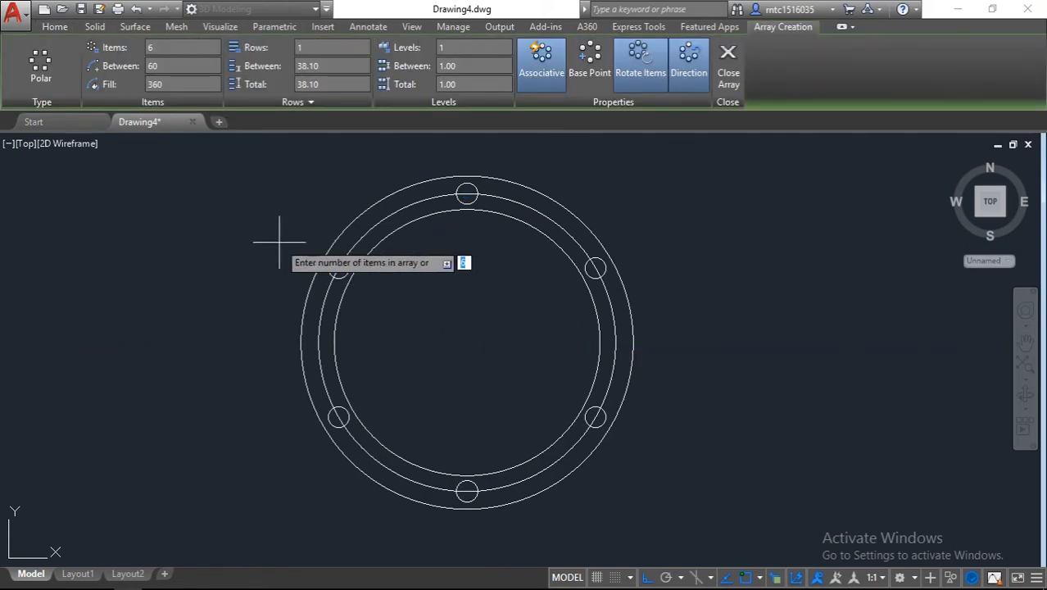
type("12")
key("Return")
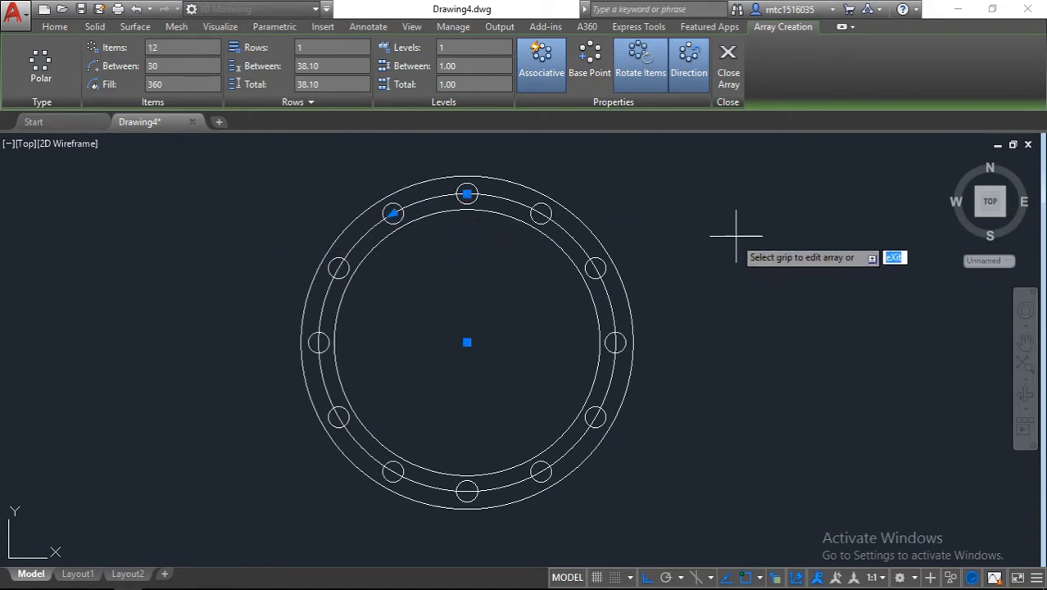
key("Return")
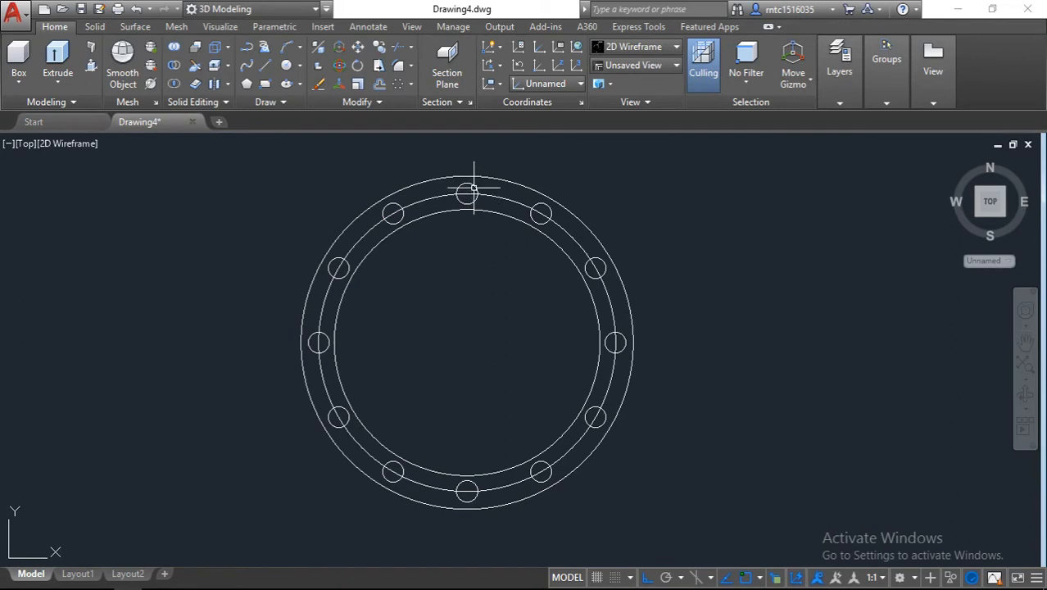
Explode the polar array of bolt holes into separate circles
left_click(472, 198)
type("EX")
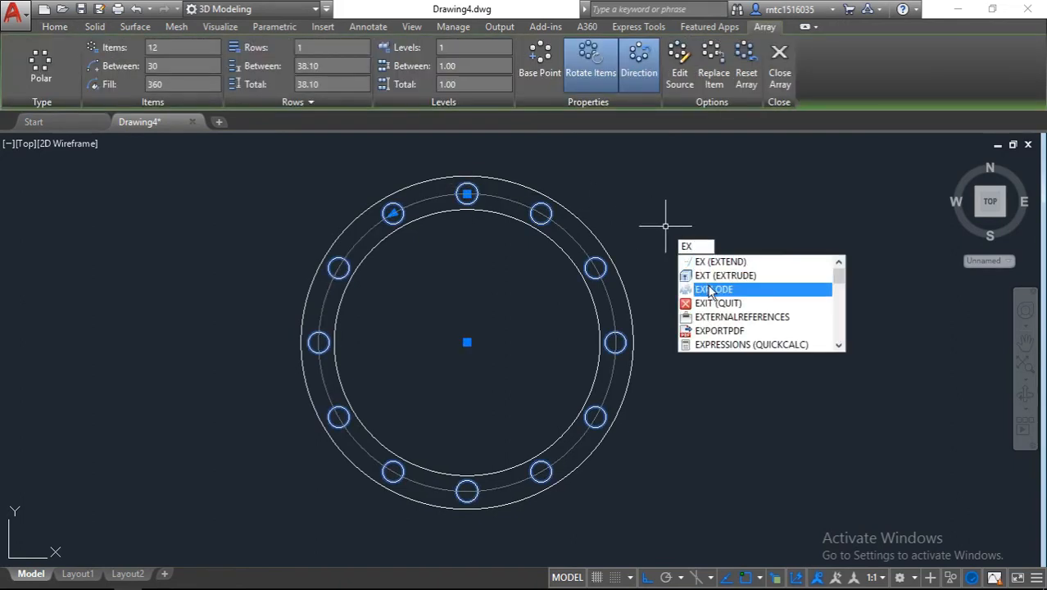
left_click(707, 290)
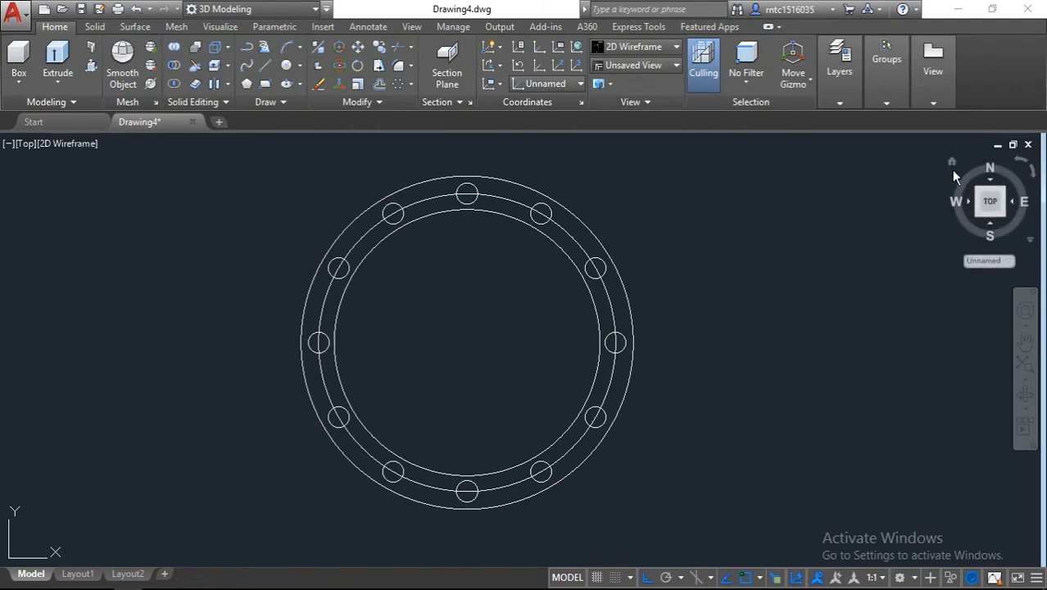
Switch to the SW Isometric view and extrude the outermost circle to a height of 28.6
left_click(977, 215)
left_click(977, 215)
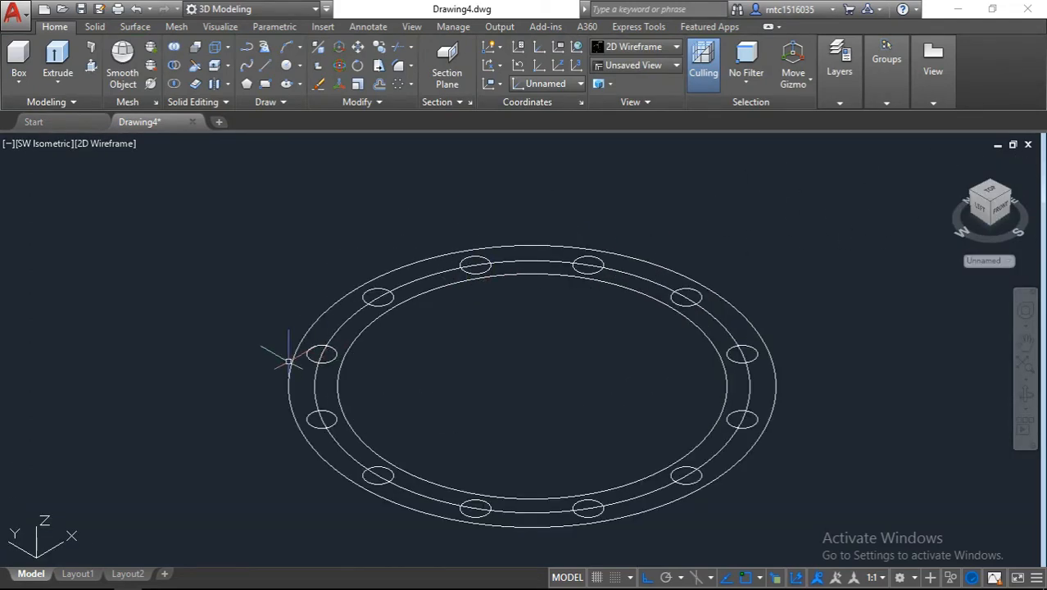
type("ex")
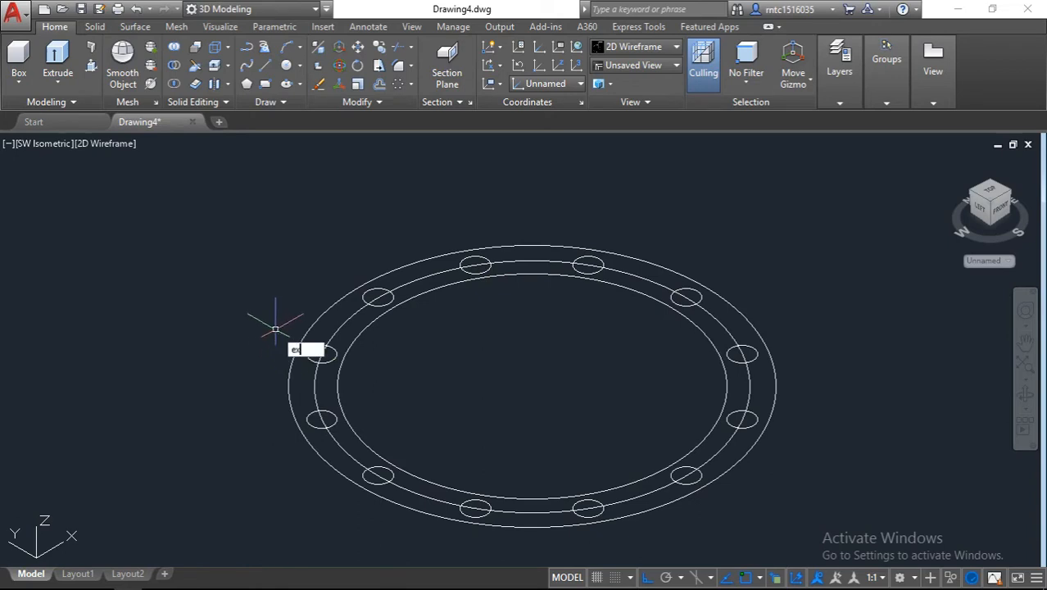
type("t")
key("Return")
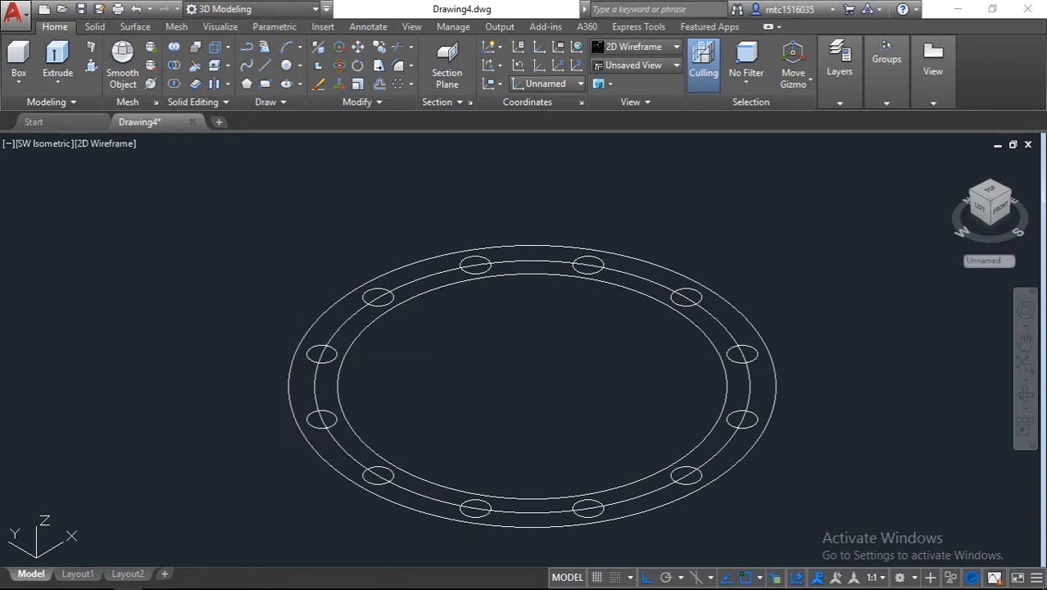
left_click(291, 370)
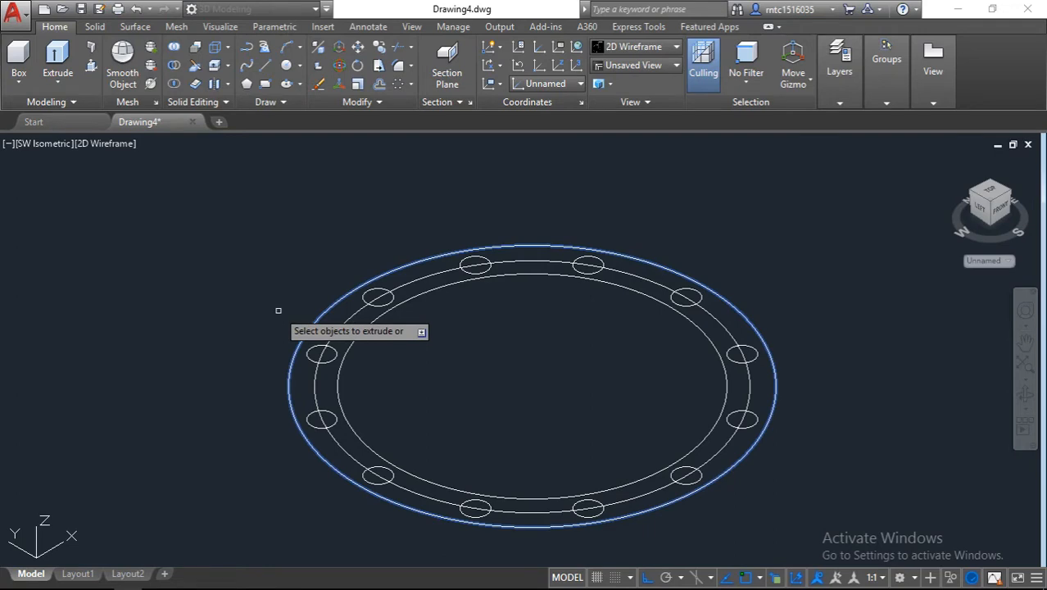
key("Return")
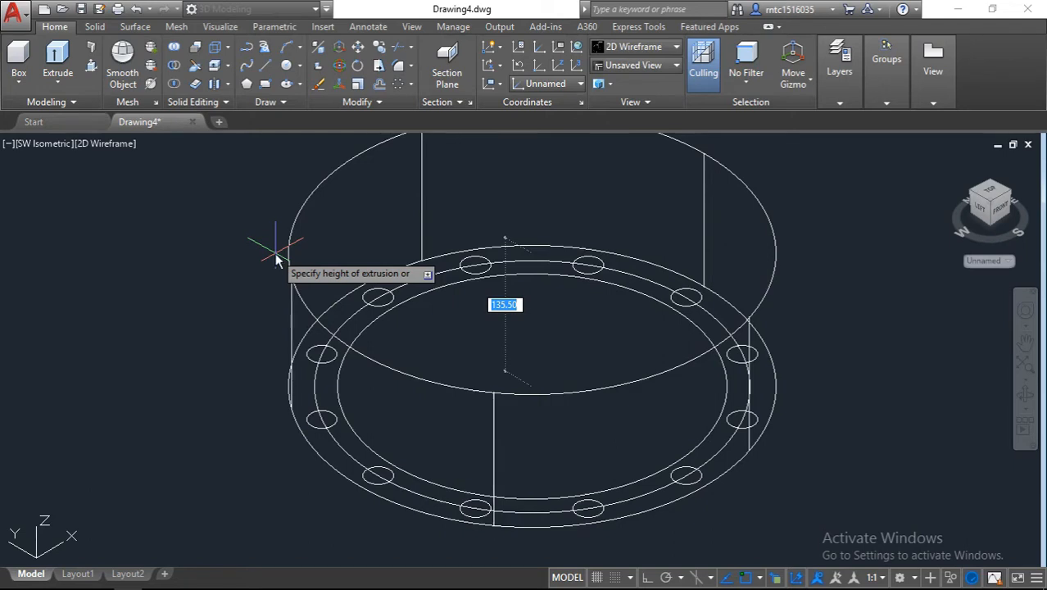
type("28.")
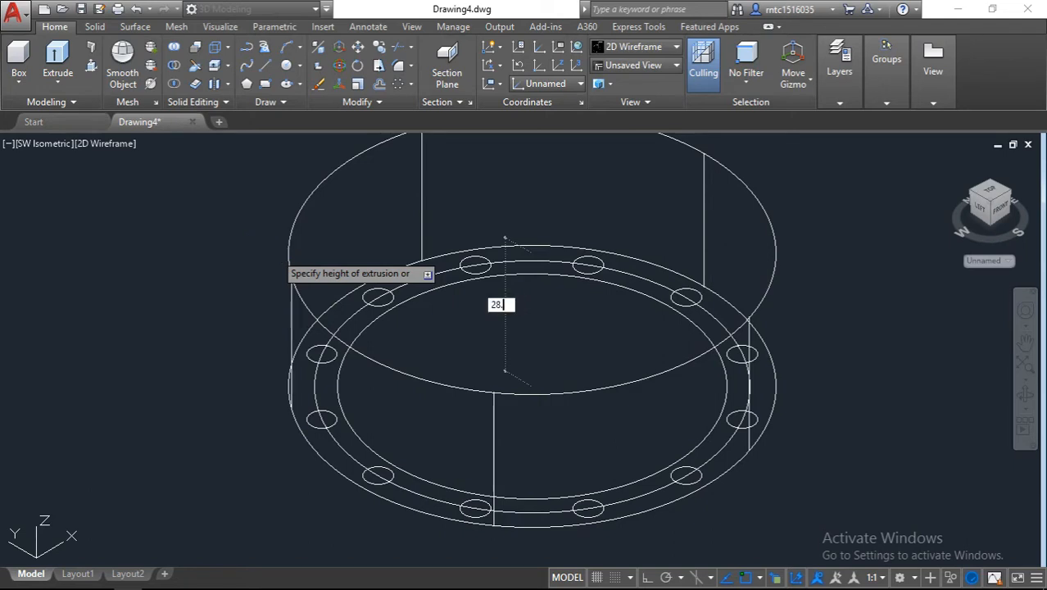
type("6")
key("Return")
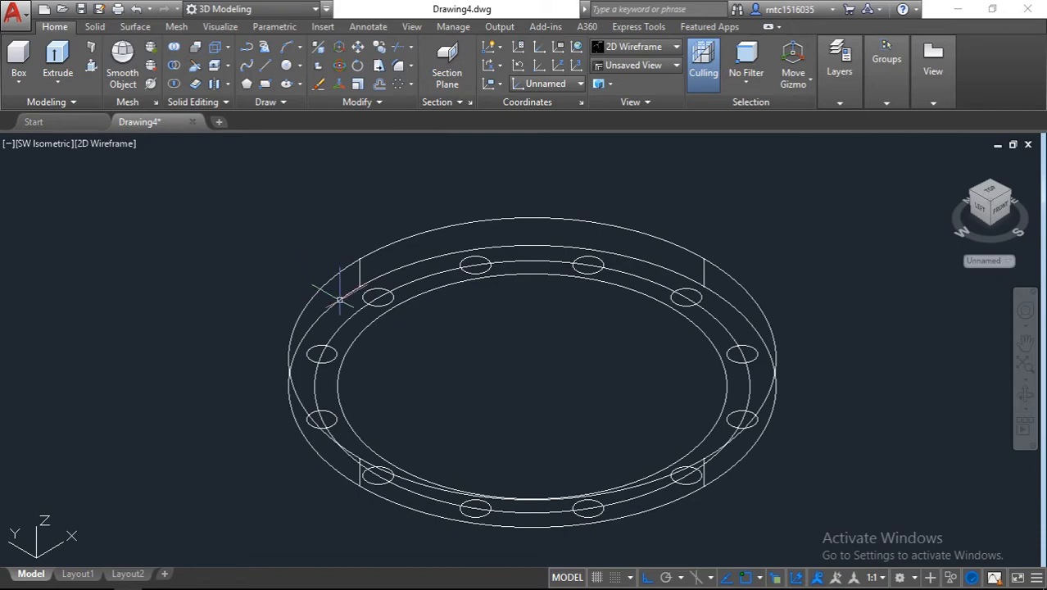
Extrude all 12 bolt-hole circles together to a height of 28.6
scroll(320, 336, "up", 2)
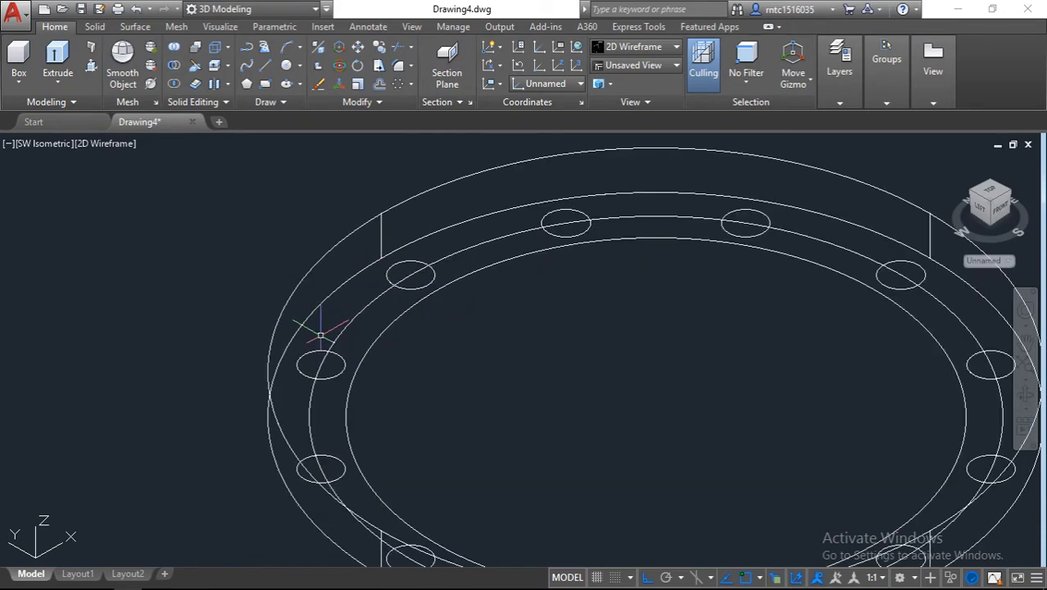
scroll(320, 336, "down", 2)
middle_click_drag(321, 336, 306, 305)
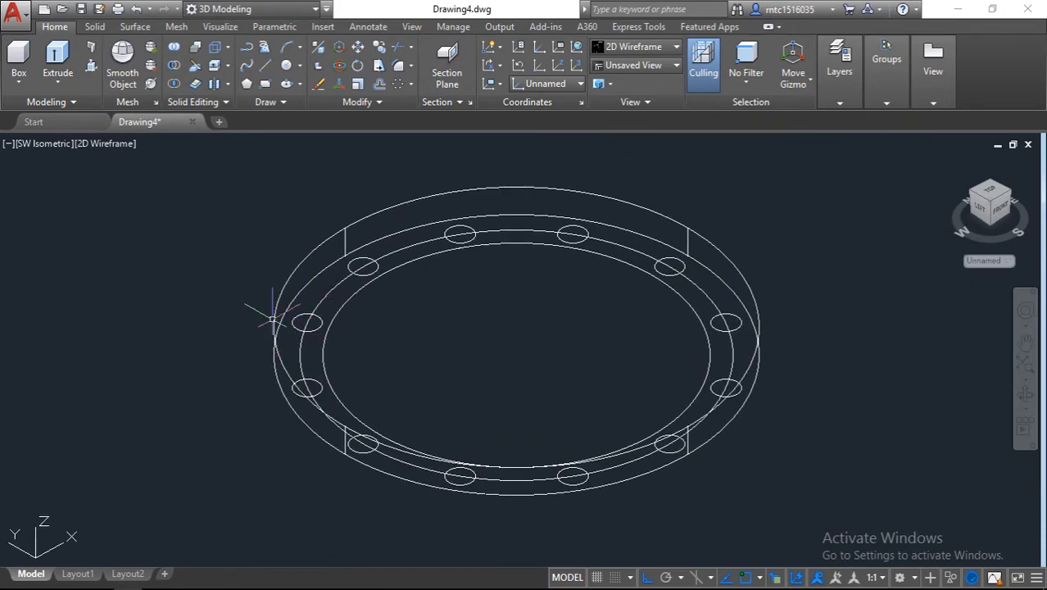
left_click(57, 59)
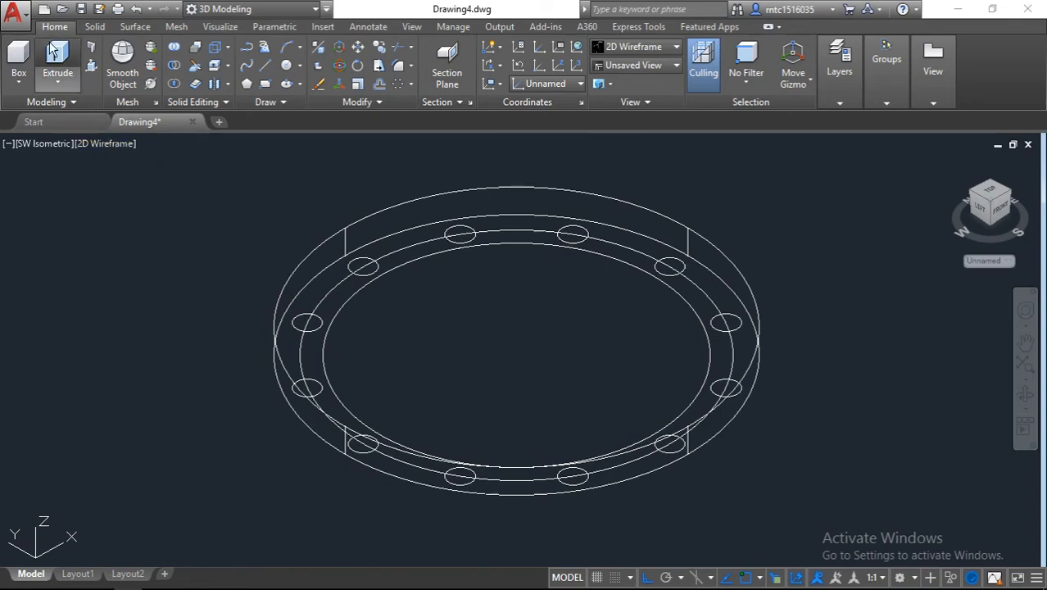
left_click(307, 322)
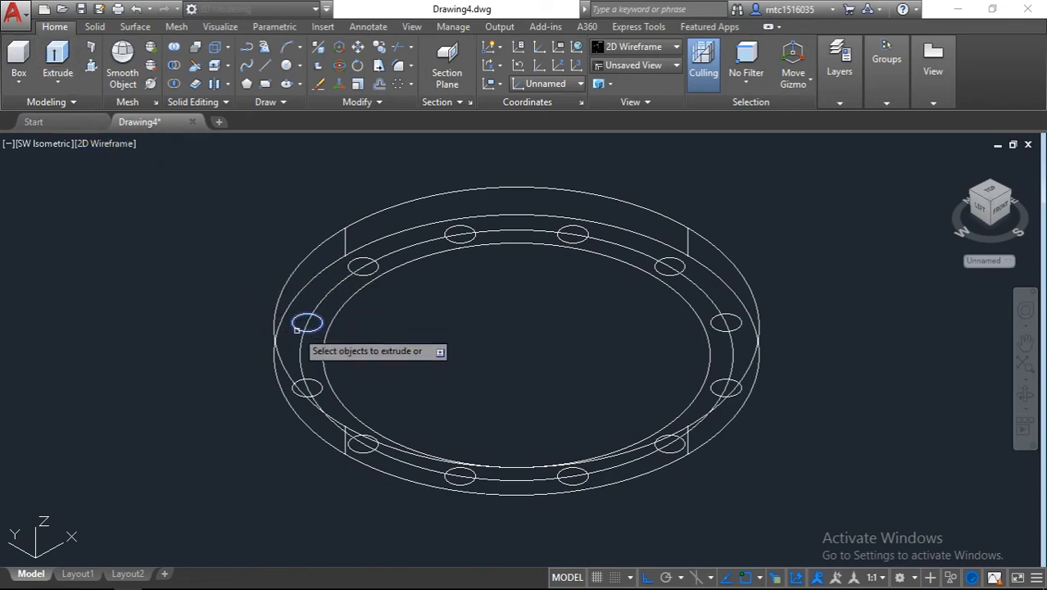
left_click(353, 261)
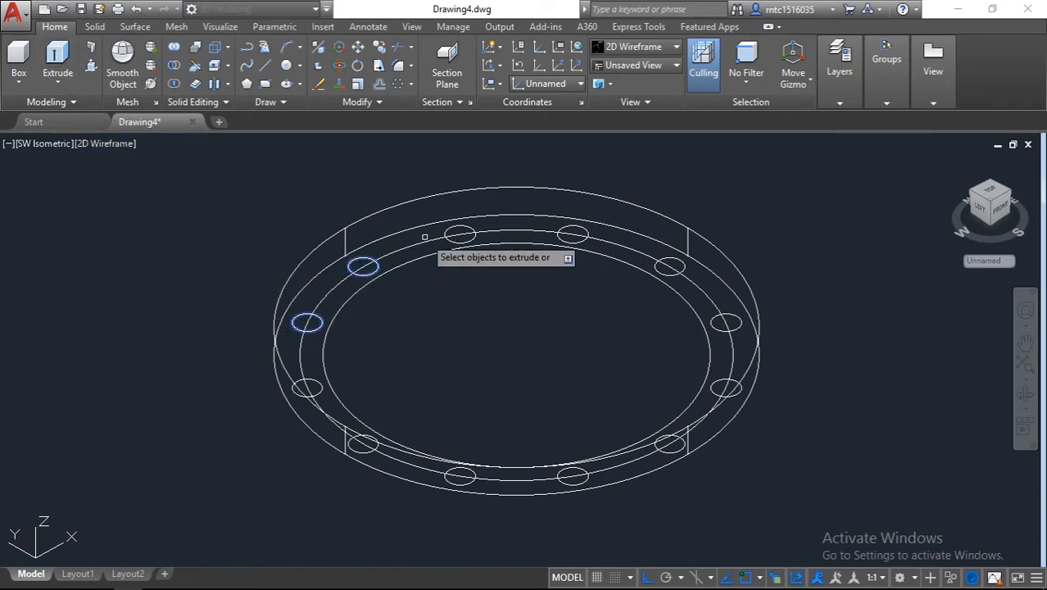
left_click(453, 228)
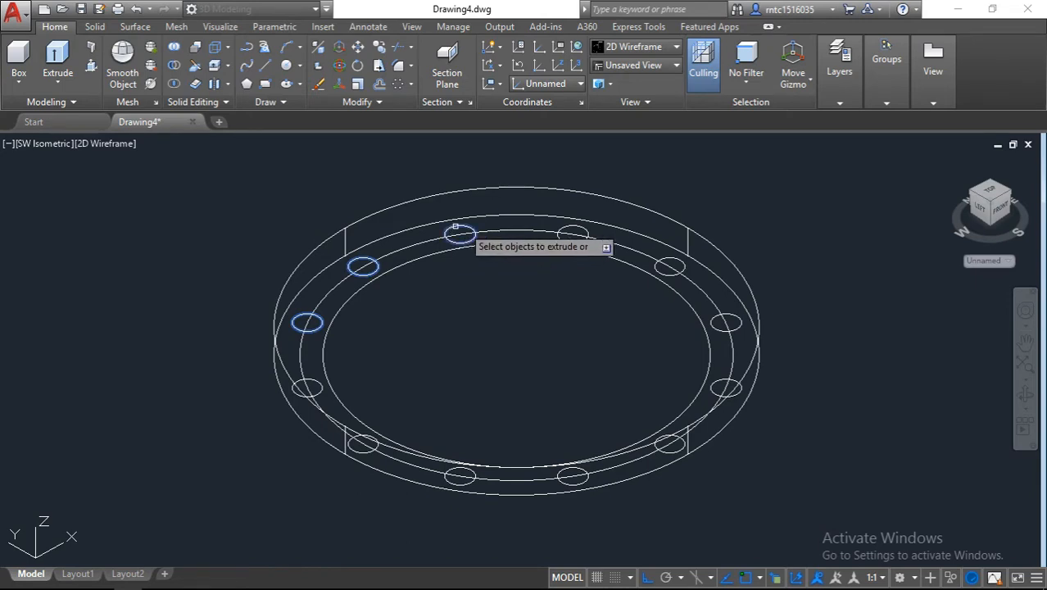
left_click(572, 230)
left_click(677, 264)
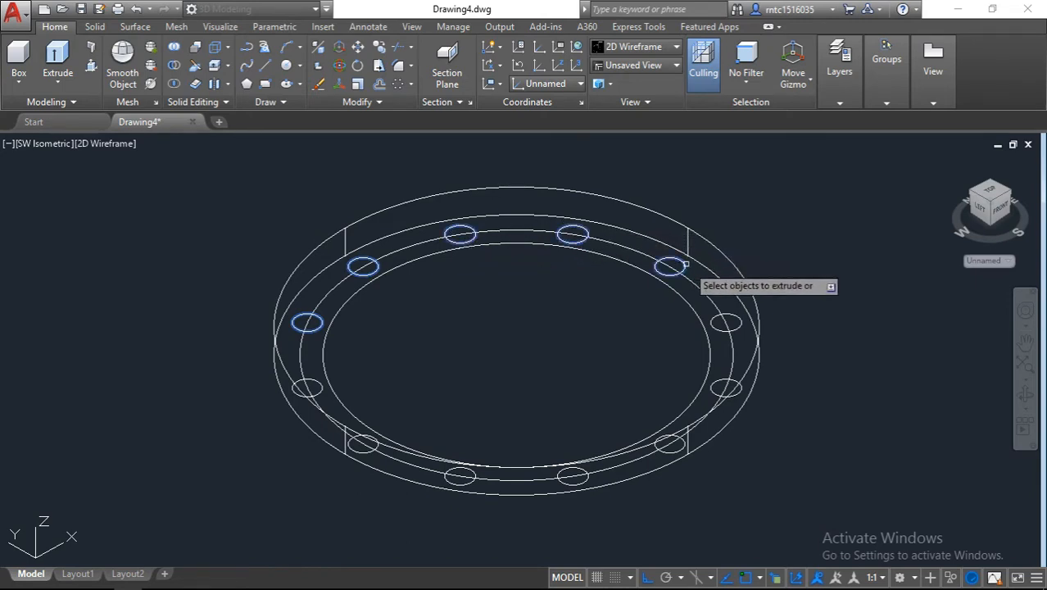
left_click(727, 320)
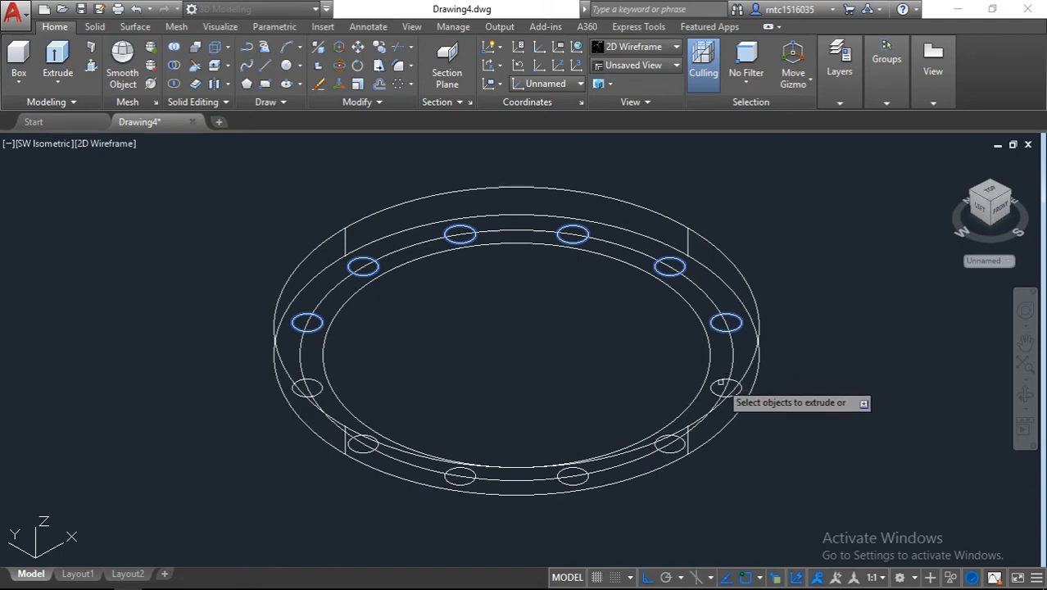
left_click(721, 383)
left_click(672, 447)
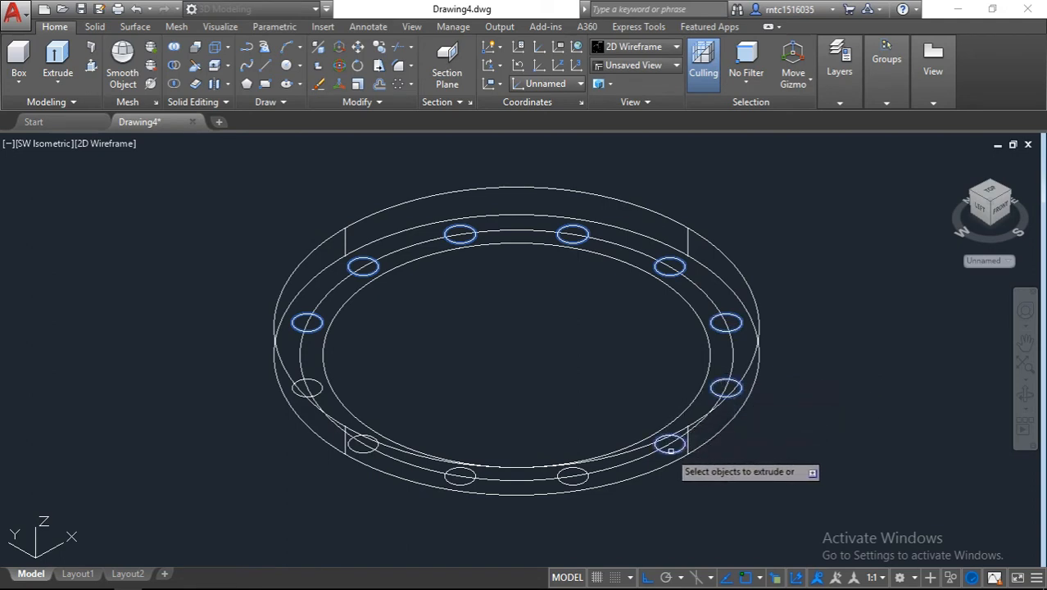
left_click(584, 476)
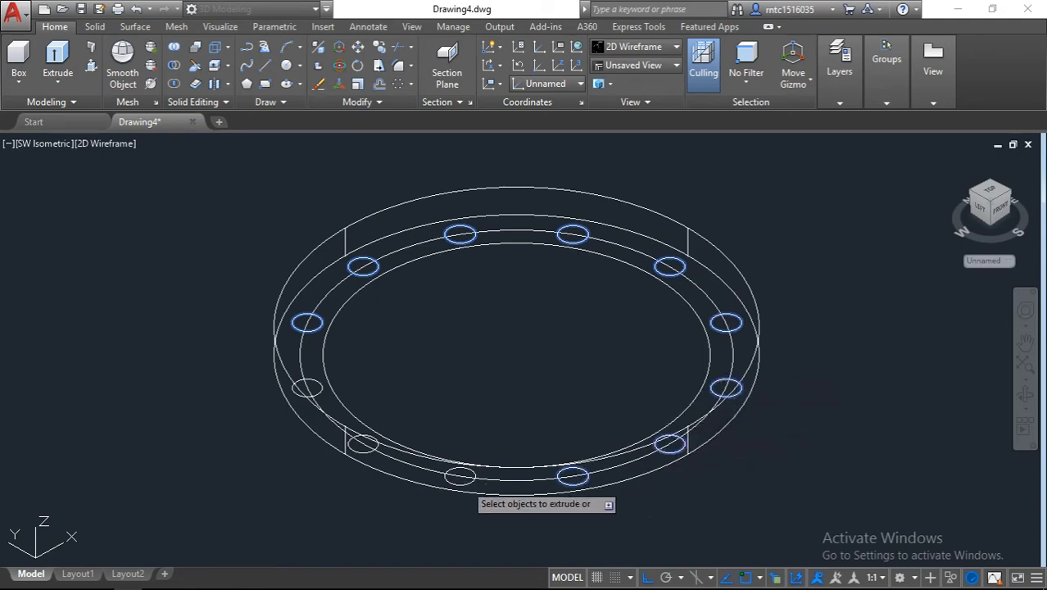
left_click(465, 482)
left_click(361, 445)
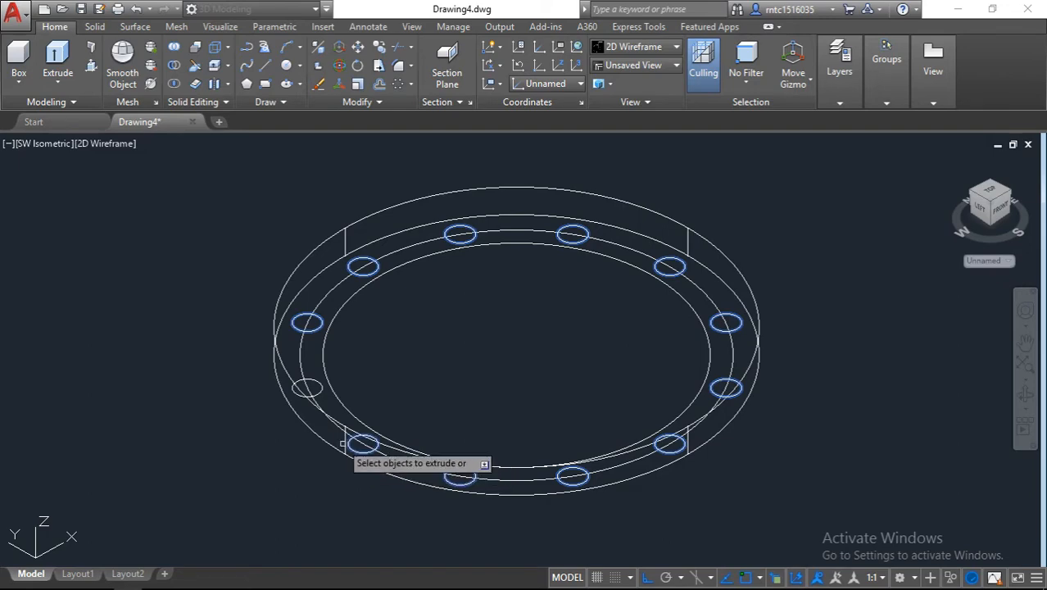
left_click(297, 394)
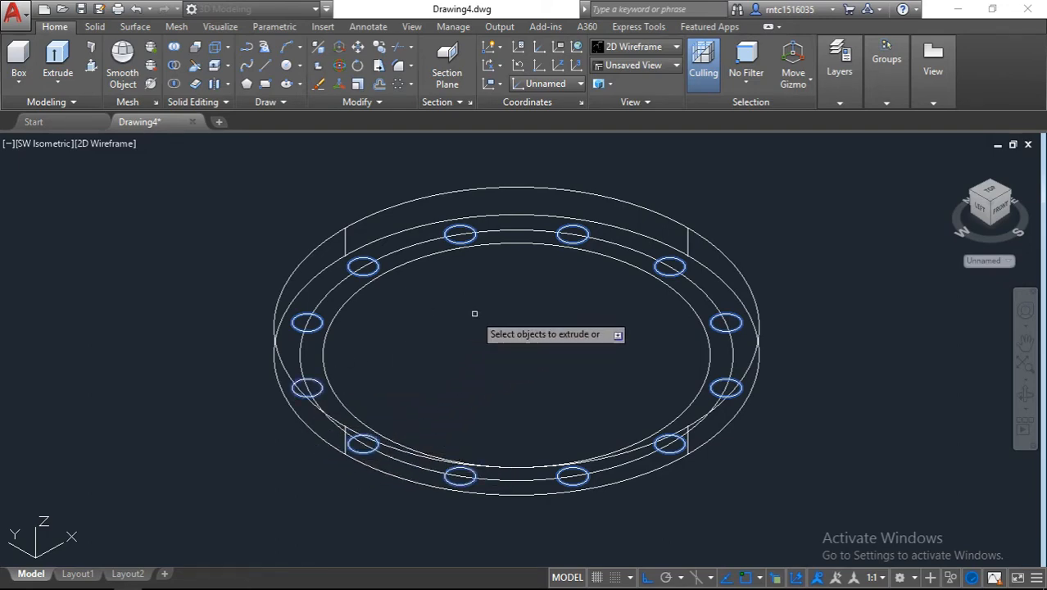
key("Return")
type("28.6")
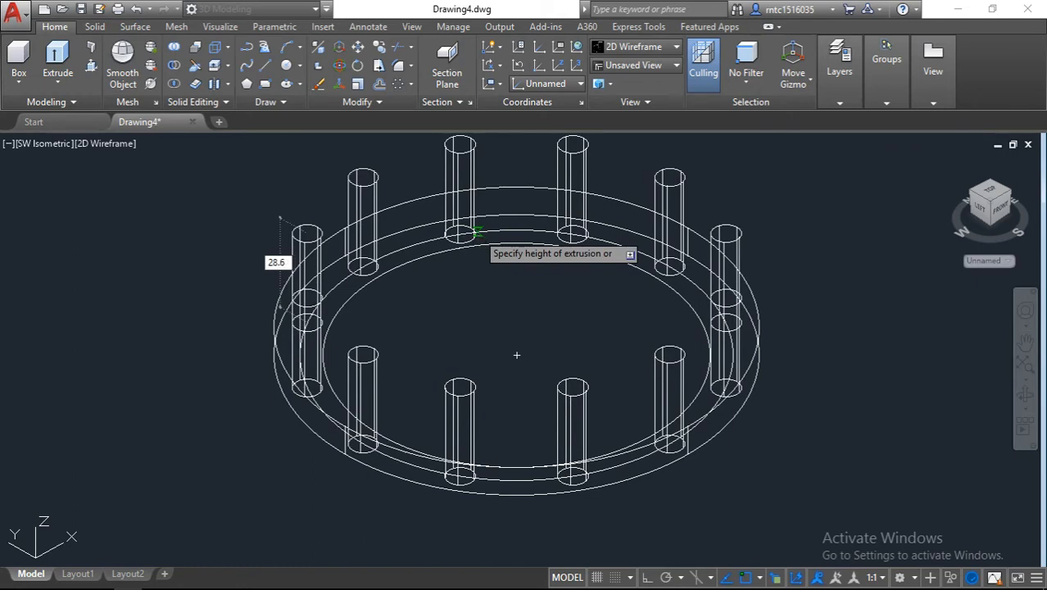
key("Return")
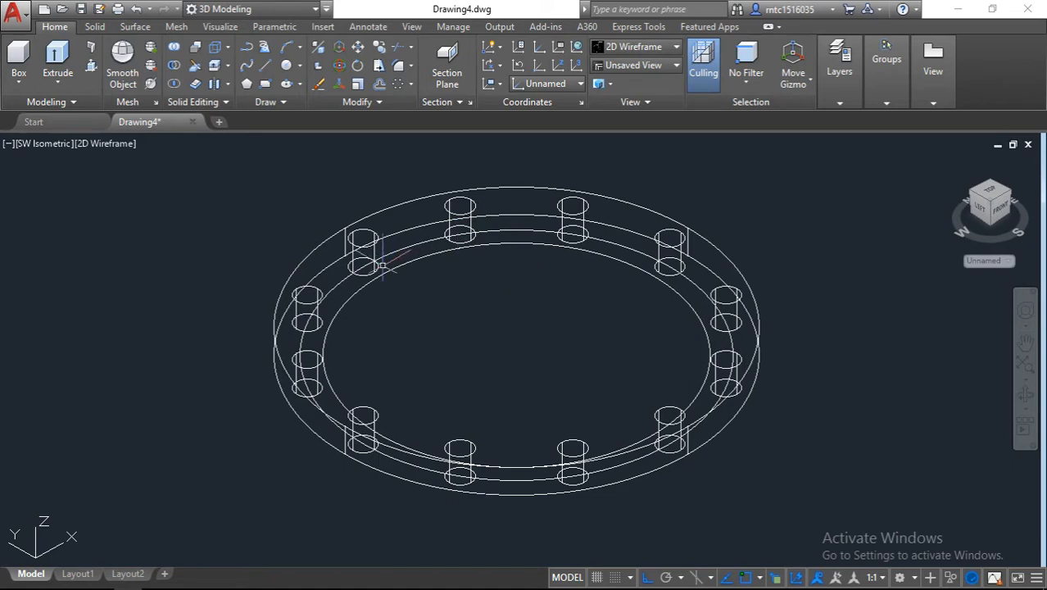
Extrude the innermost large circle to a height of 30.6
type("c")
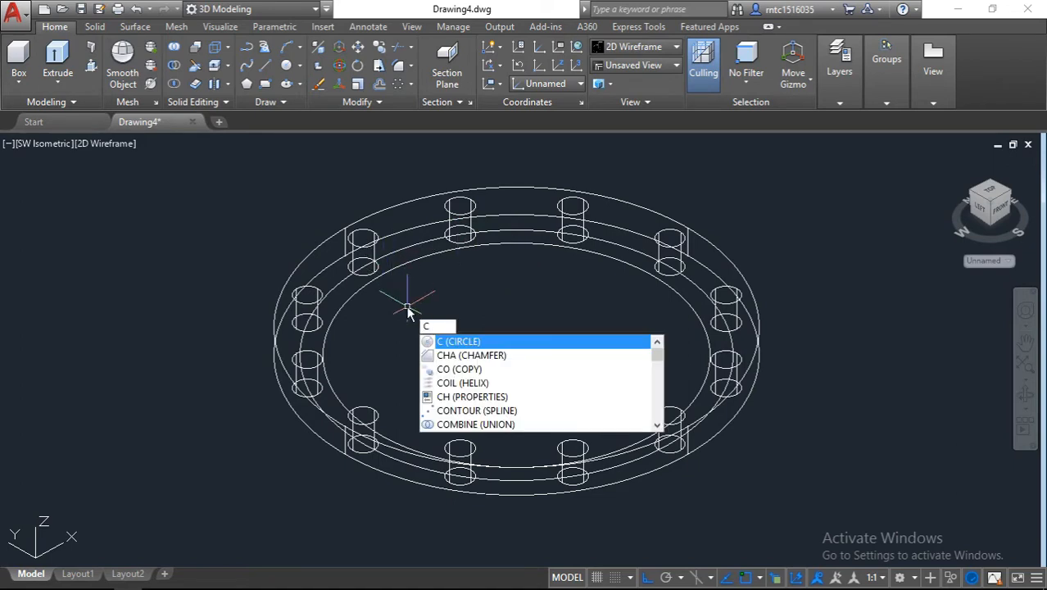
key("Escape")
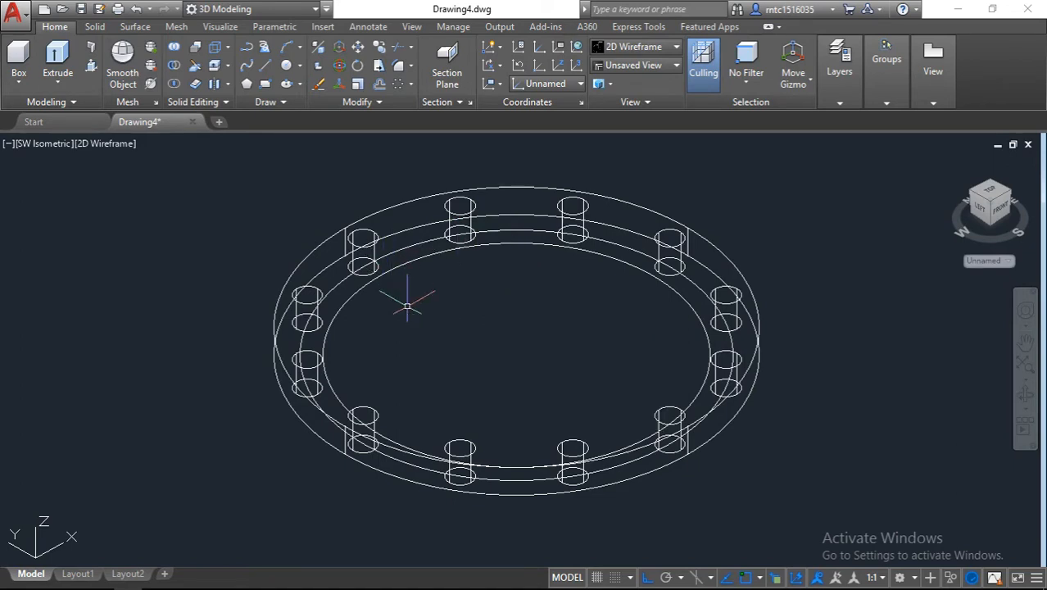
type("ex")
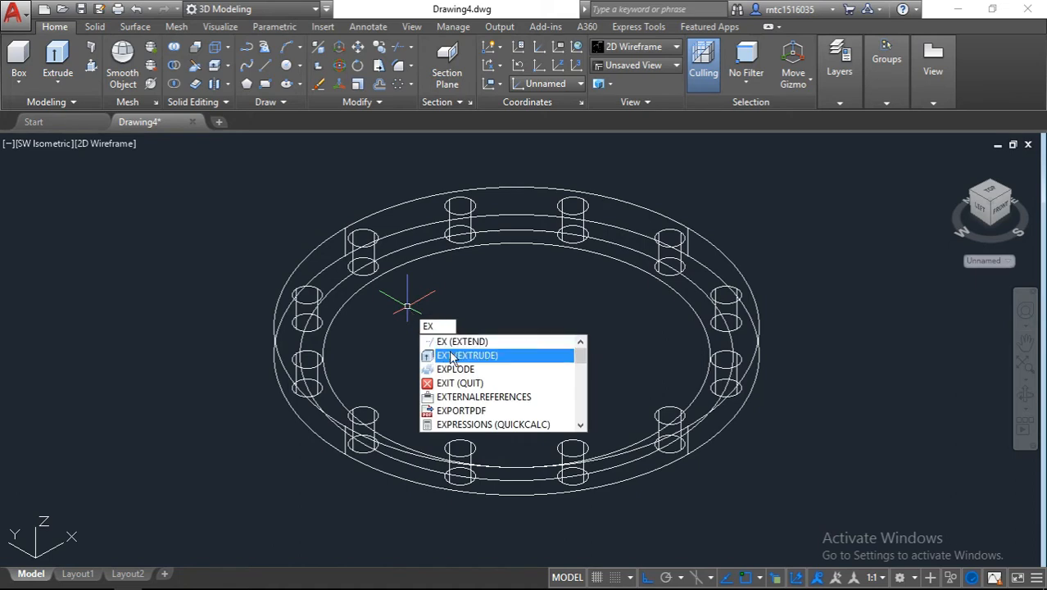
left_click(450, 355)
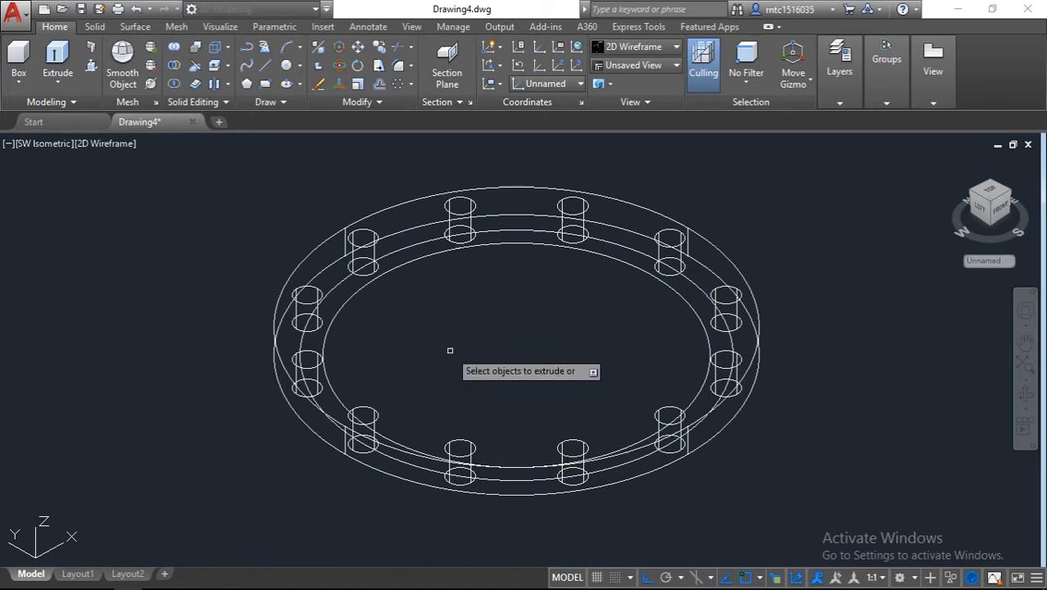
left_click(326, 382)
key("Return")
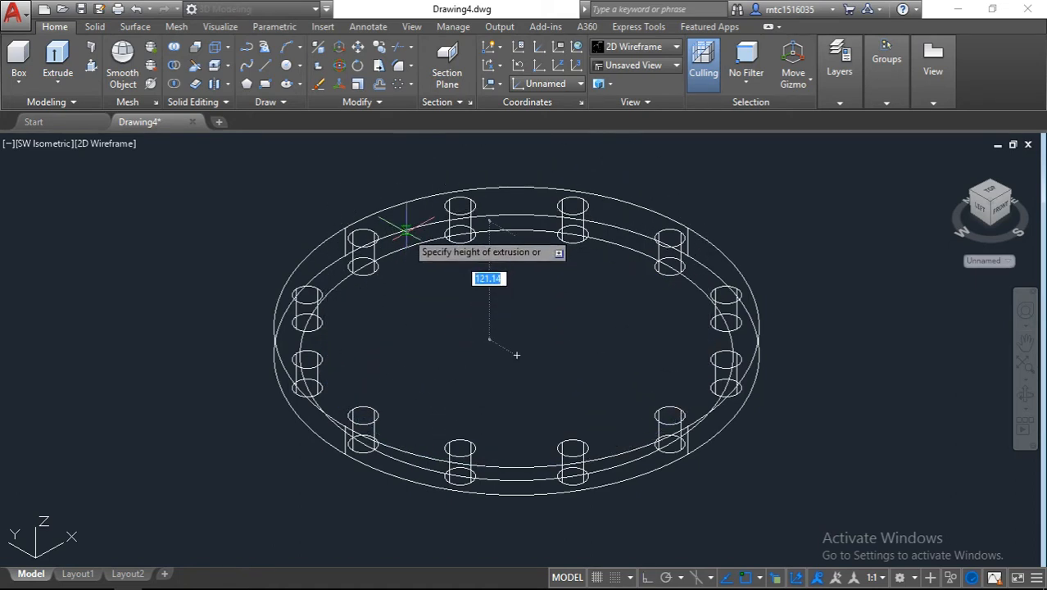
type("2")
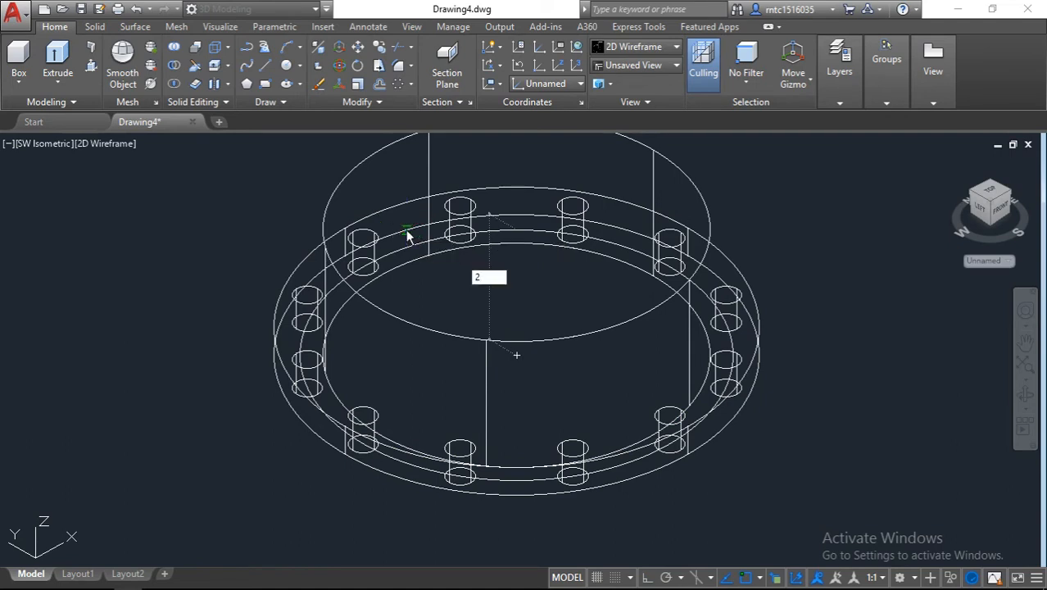
key("BackSpace")
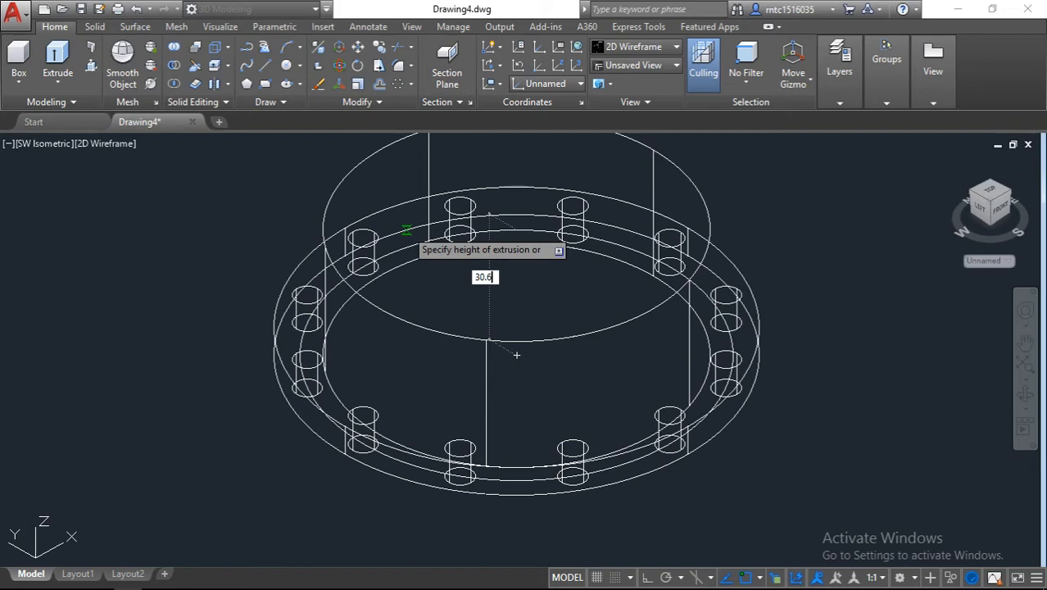
key("Return")
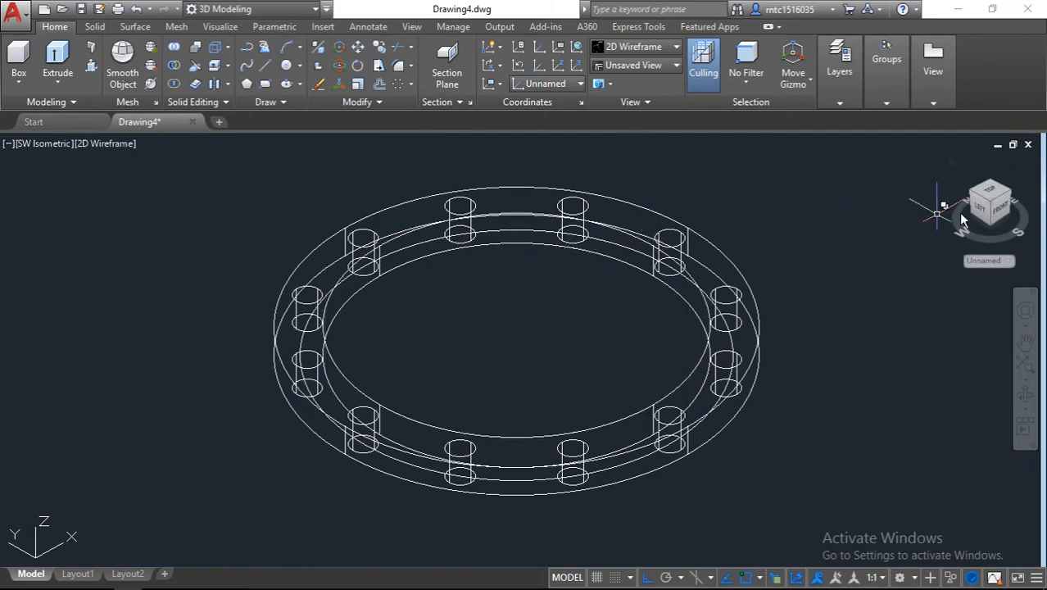
Change the visual style of the isometric view to Realistic
left_click(989, 201)
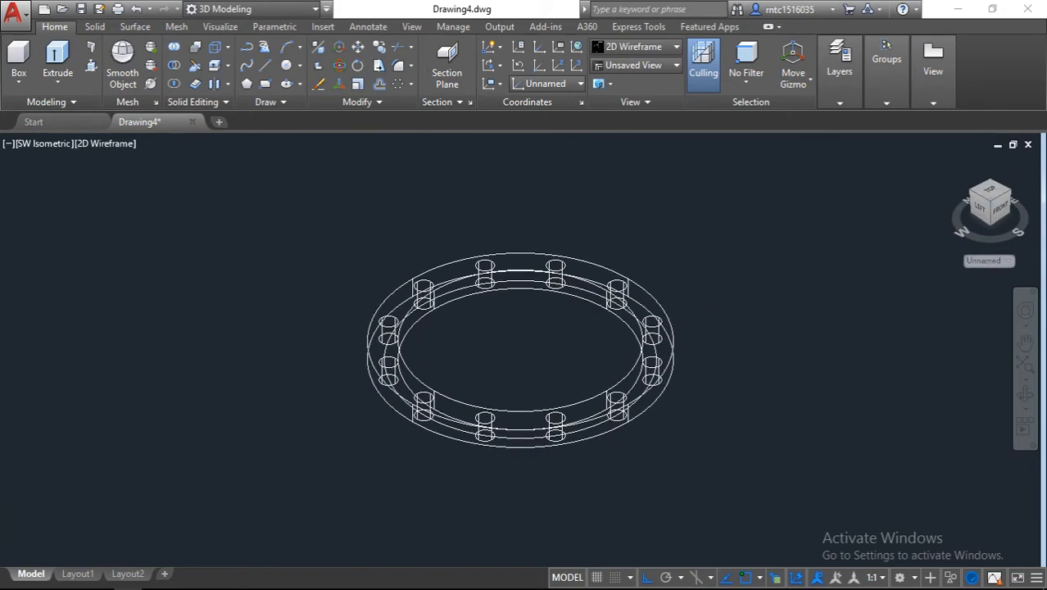
scroll(503, 319, "up", 2)
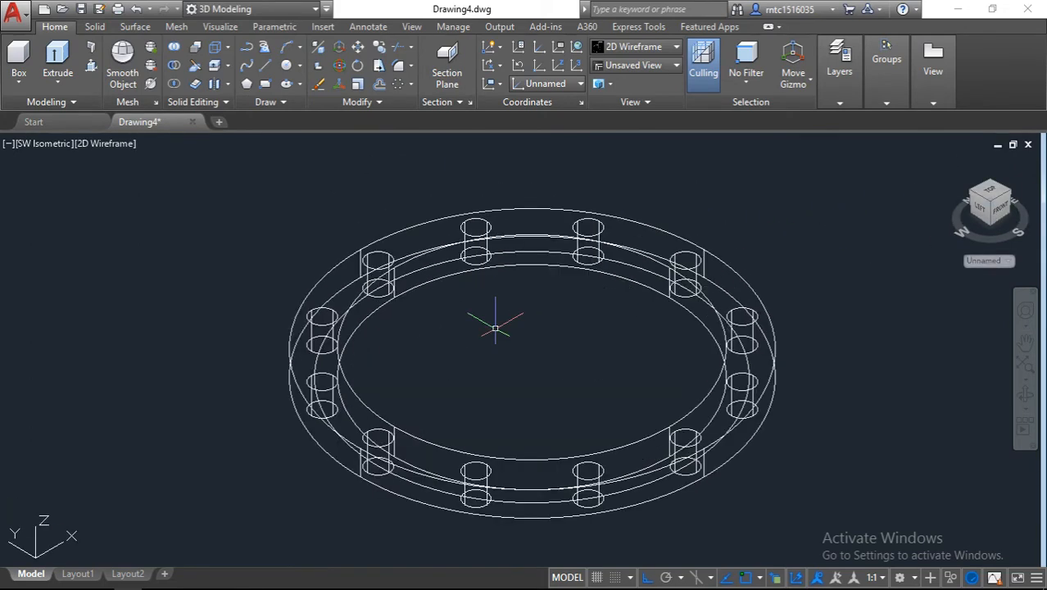
left_click(109, 148)
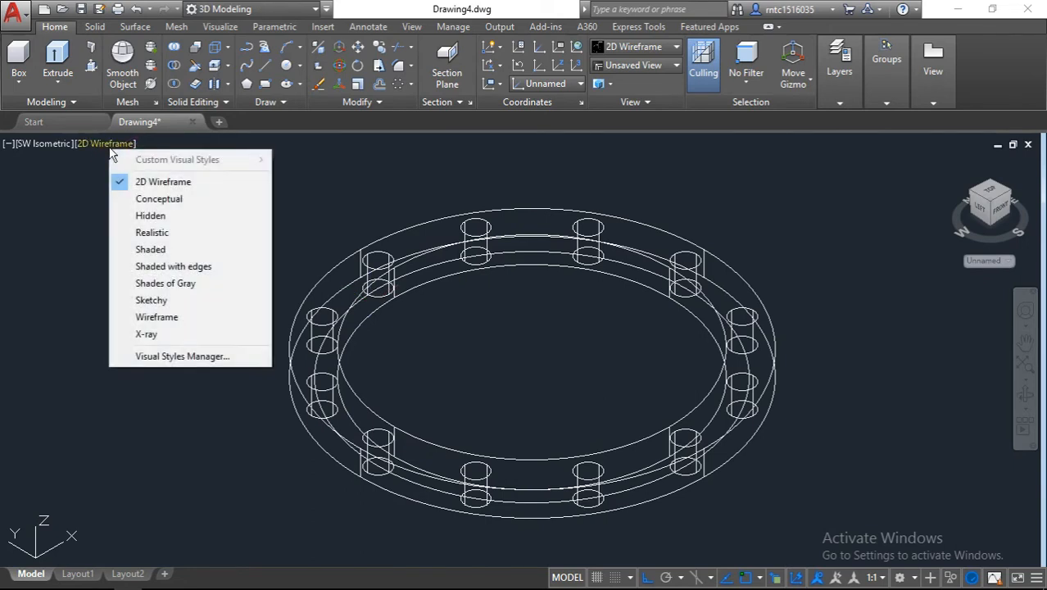
left_click(177, 234)
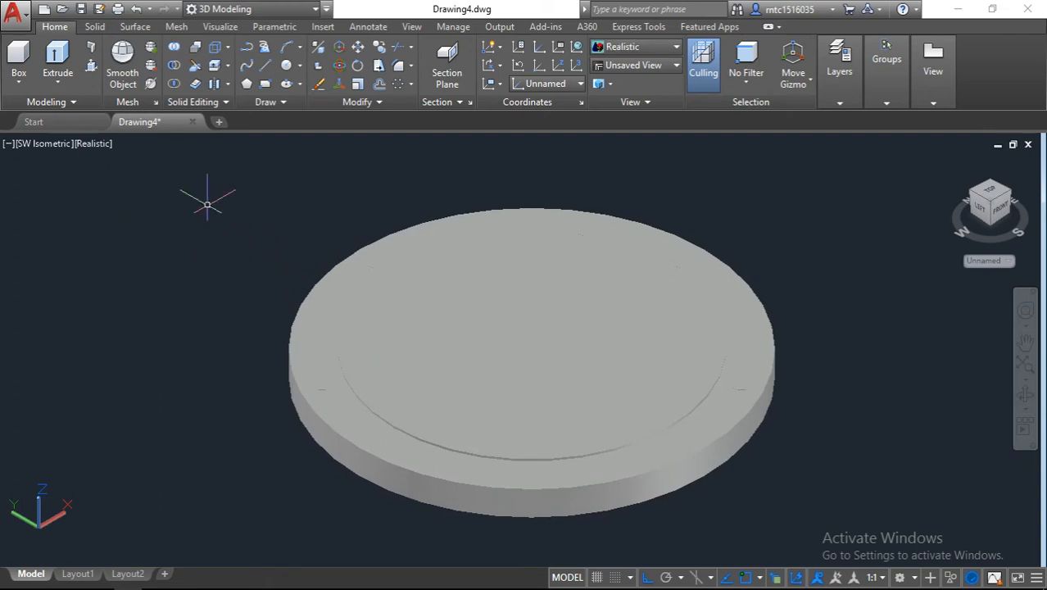
Switch the viewport to the Top view
left_click(995, 193)
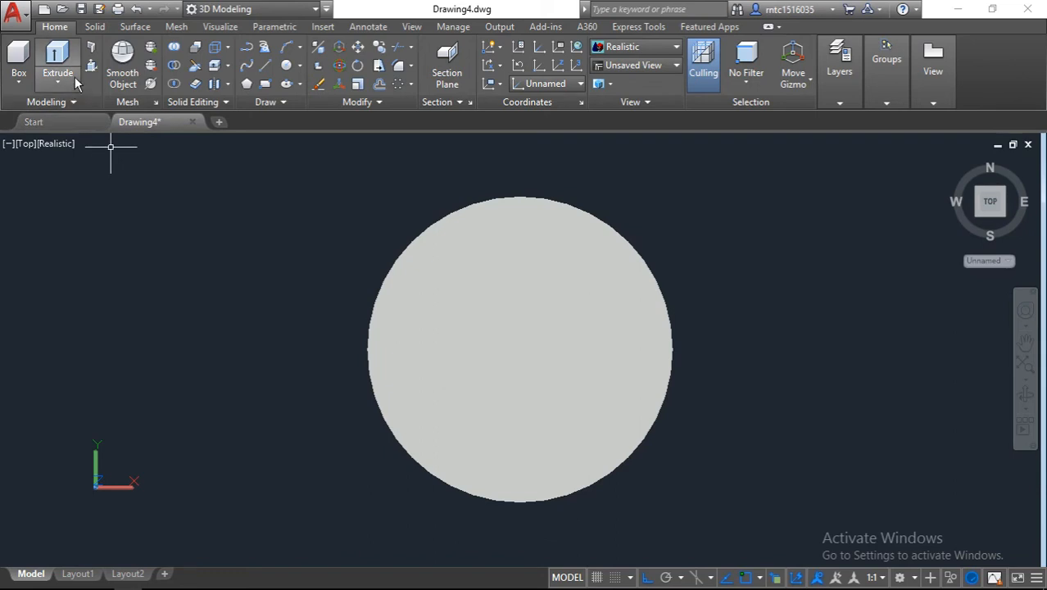
left_click(175, 67)
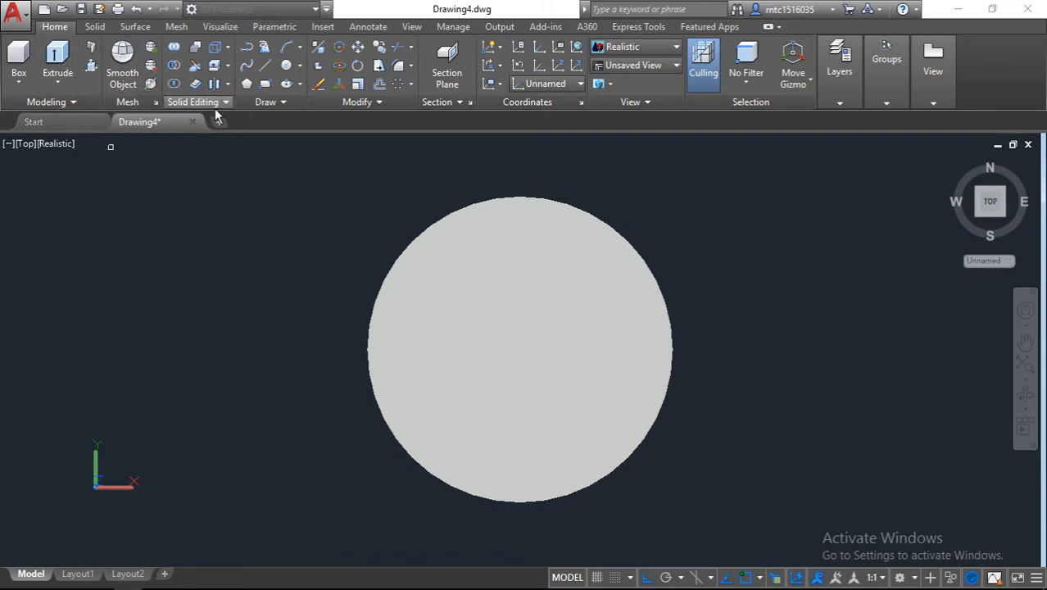
left_click(368, 325)
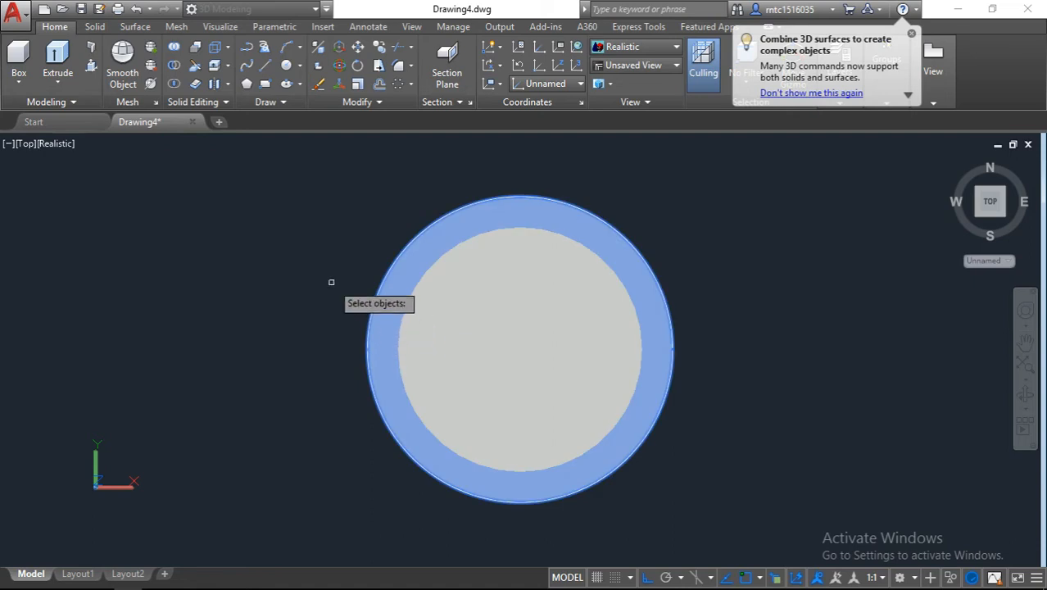
key("Return")
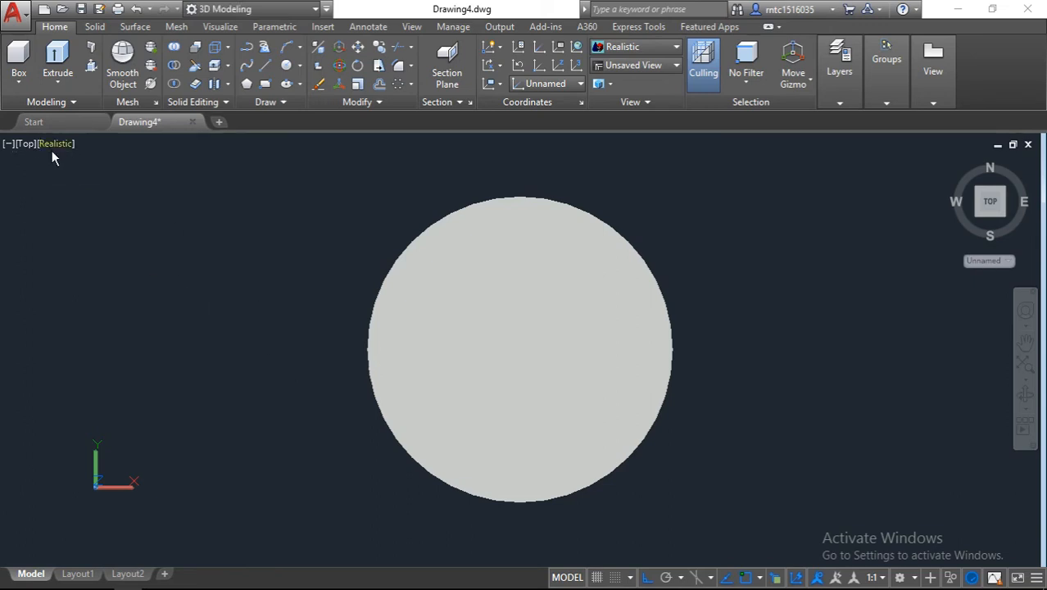
Set the visual style to 2D Wireframe and subtract all 12 bolt-hole cylinders from the outermost disc
left_click(52, 146)
left_click(92, 181)
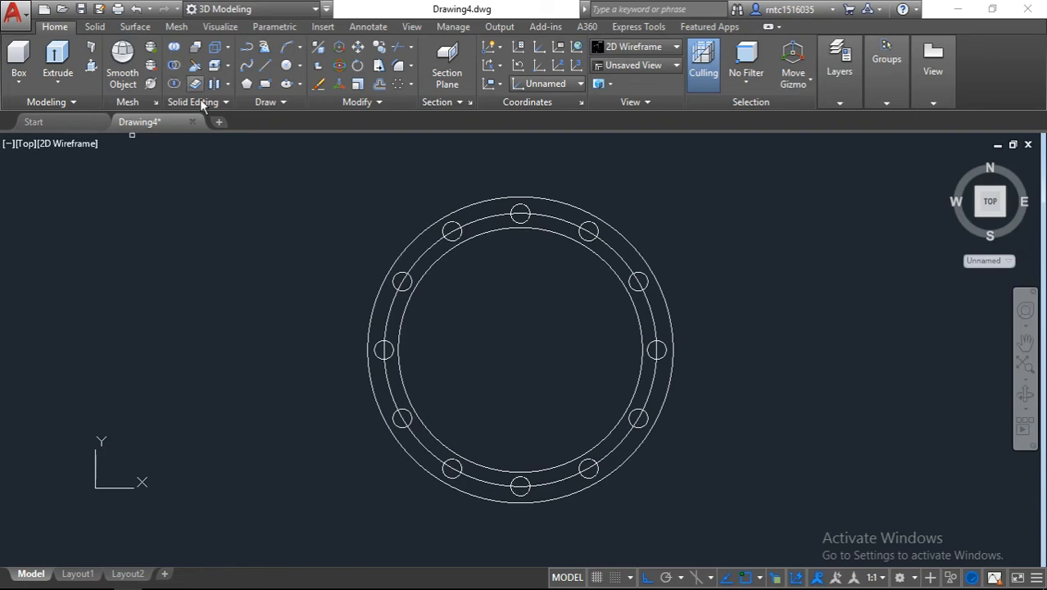
left_click(371, 312)
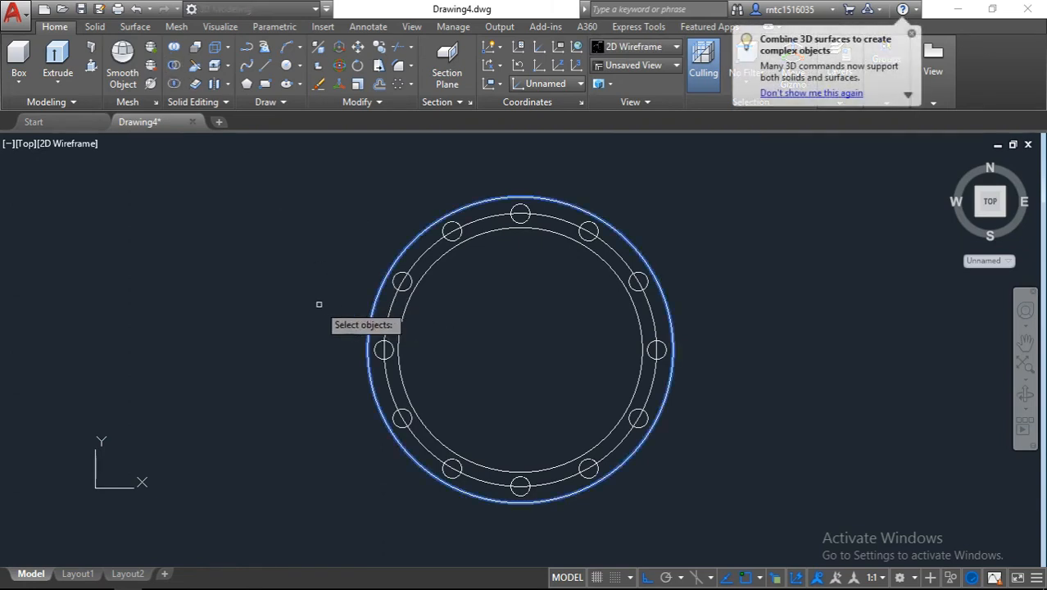
key("Return")
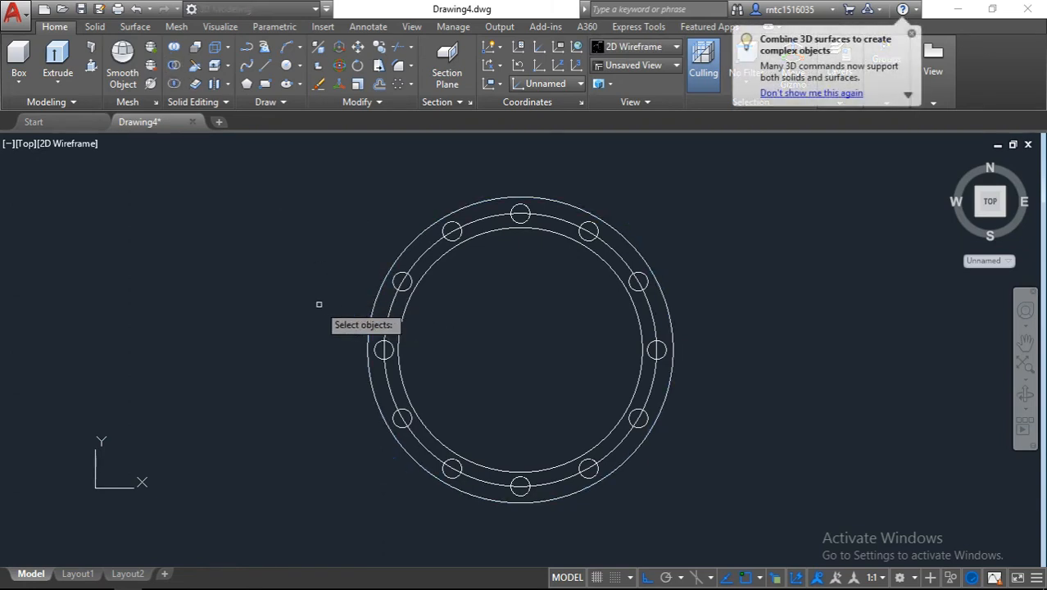
left_click(378, 347)
scroll(398, 283, "up", 5)
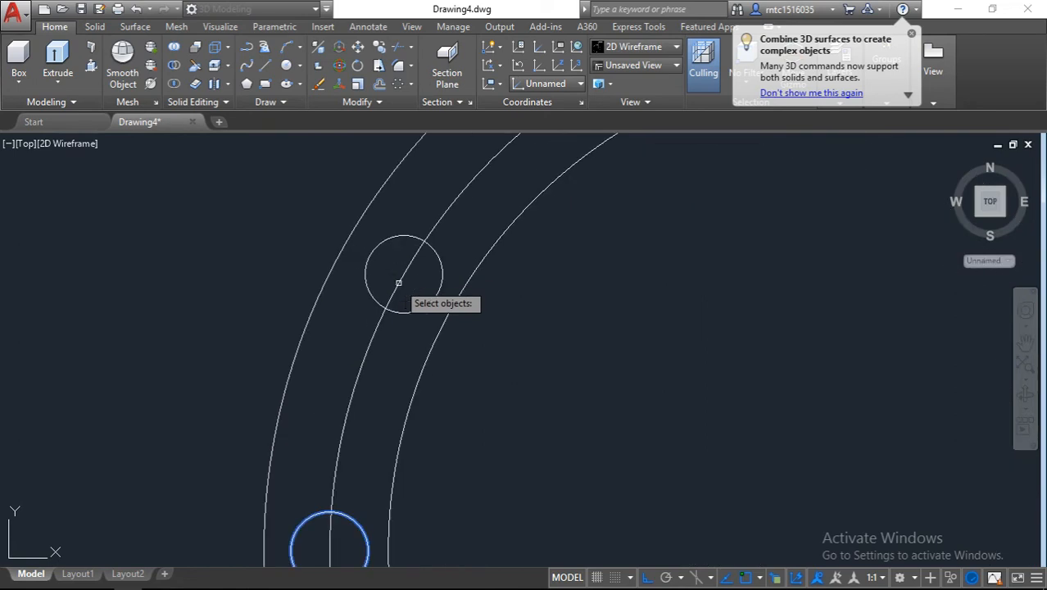
left_click(387, 241)
scroll(388, 240, "down", 4)
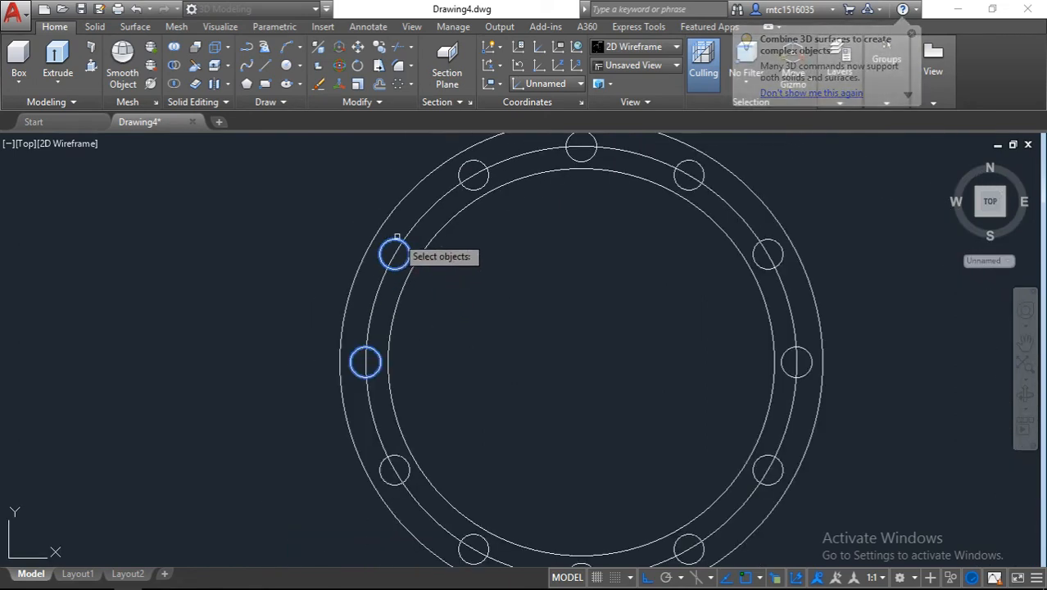
left_click(459, 173)
middle_click_drag(519, 168, 512, 235)
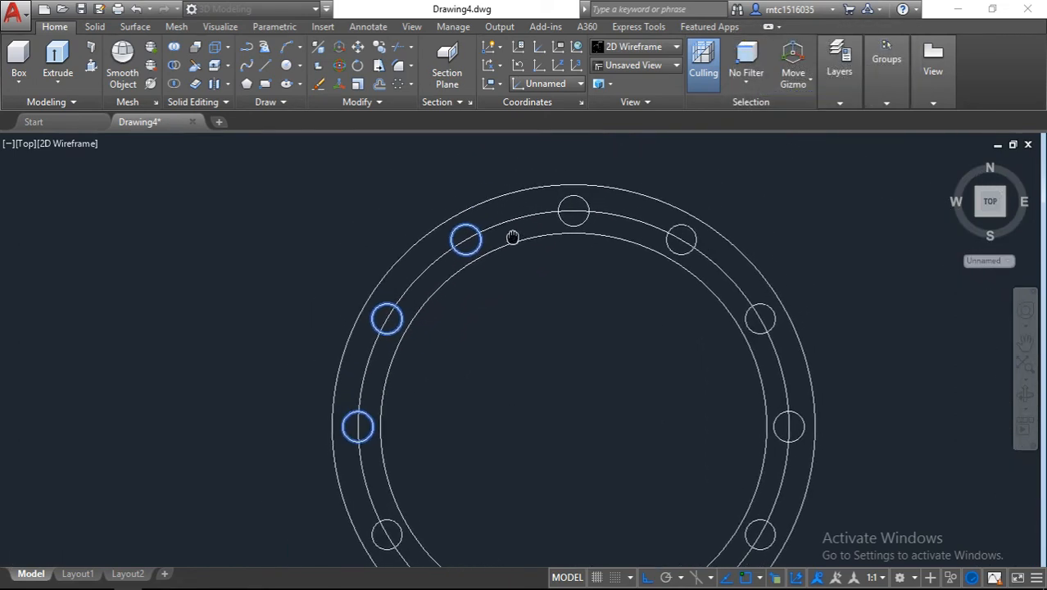
left_click(563, 202)
left_click(690, 229)
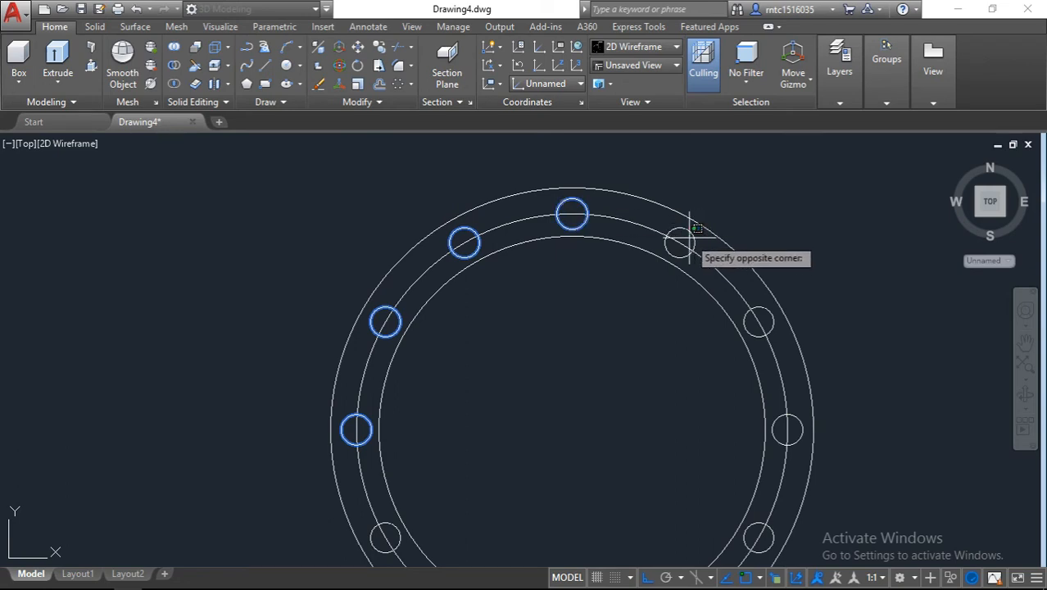
left_click(687, 232)
left_click(773, 308)
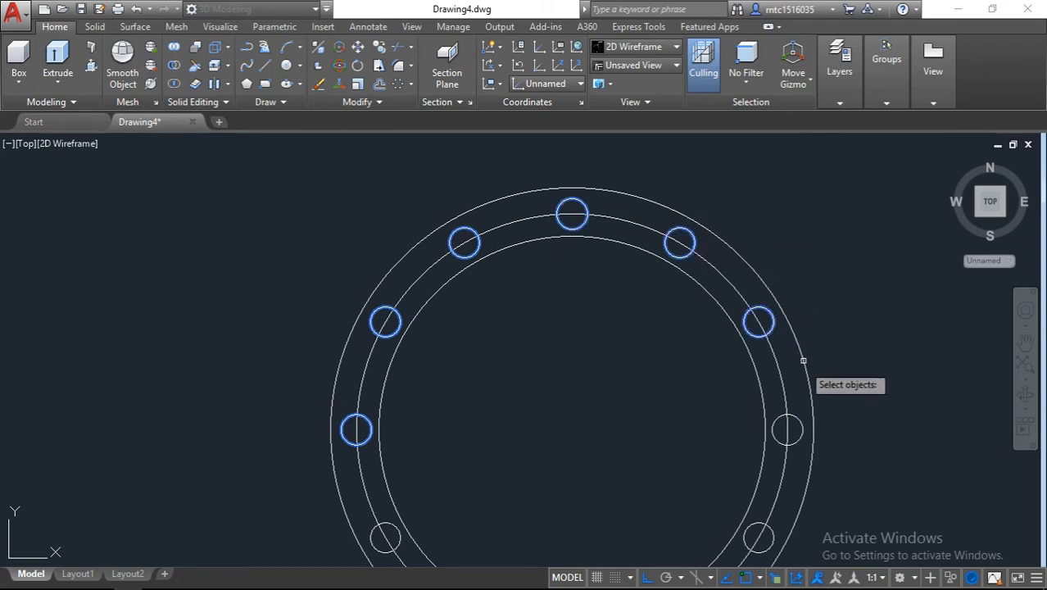
left_click(803, 425)
scroll(785, 427, "down", 2)
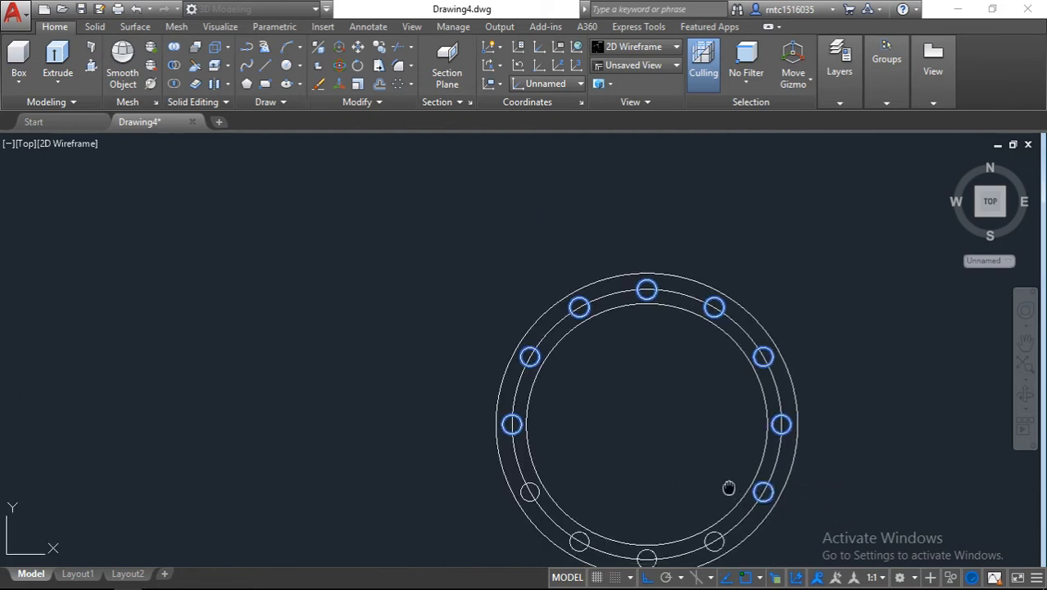
middle_click_drag(729, 489, 640, 347)
scroll(609, 432, "up", 2)
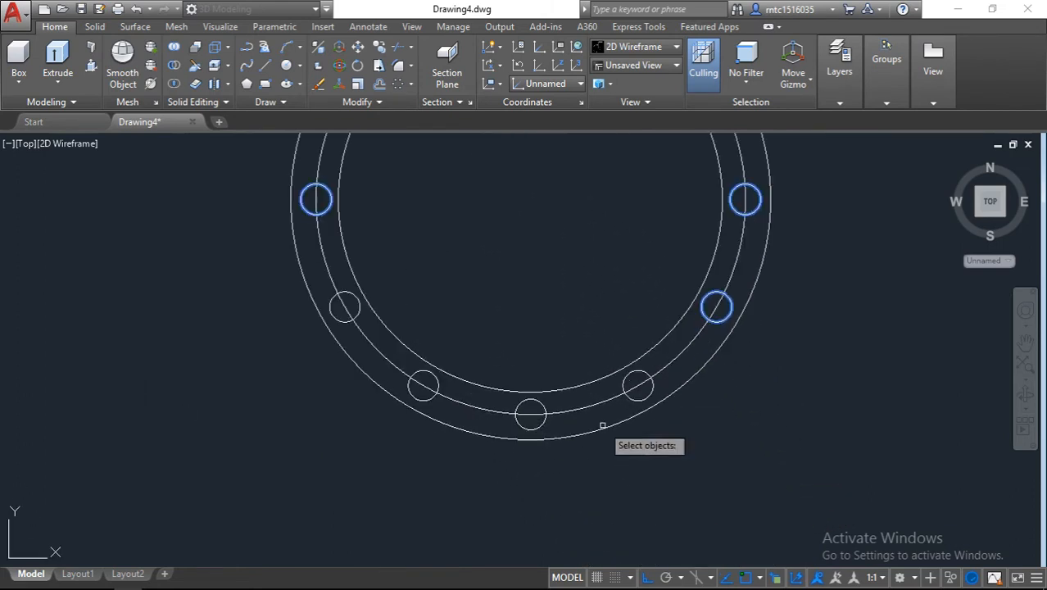
left_click(636, 375)
left_click(539, 426)
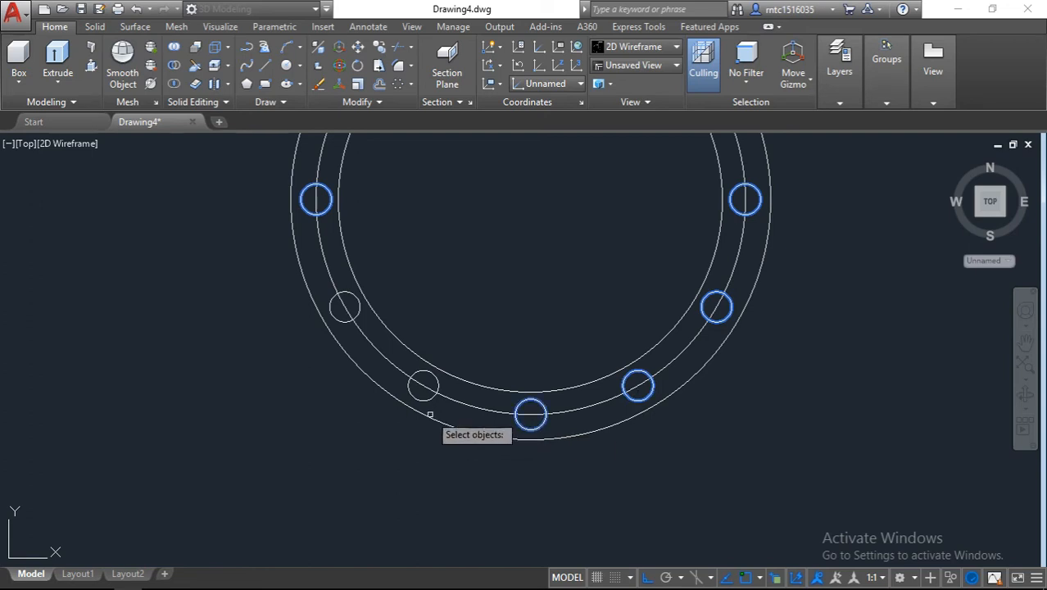
left_click(423, 385)
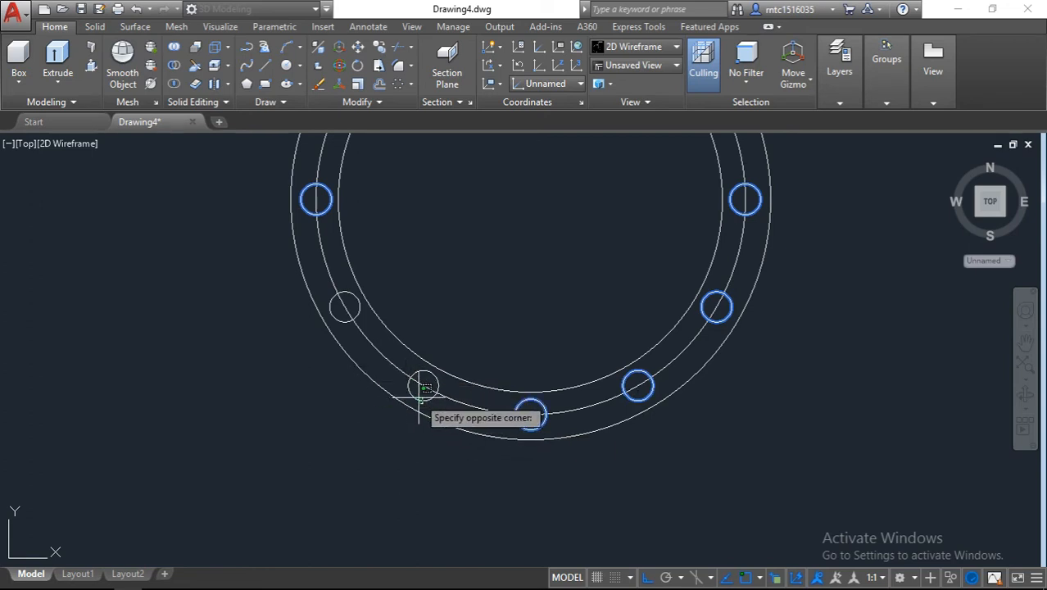
left_click(427, 391)
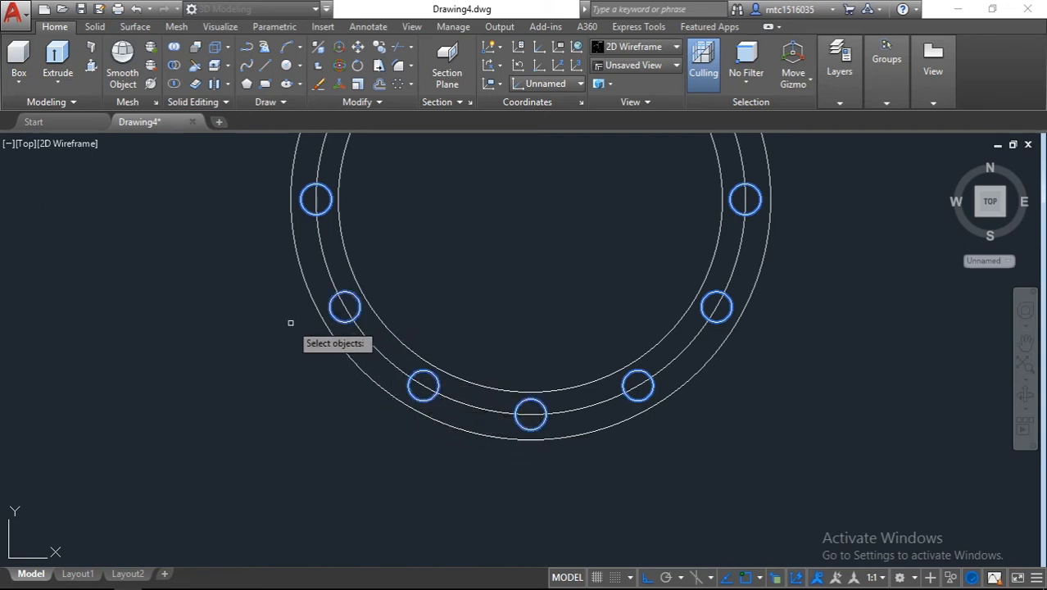
scroll(290, 322, "down", 3)
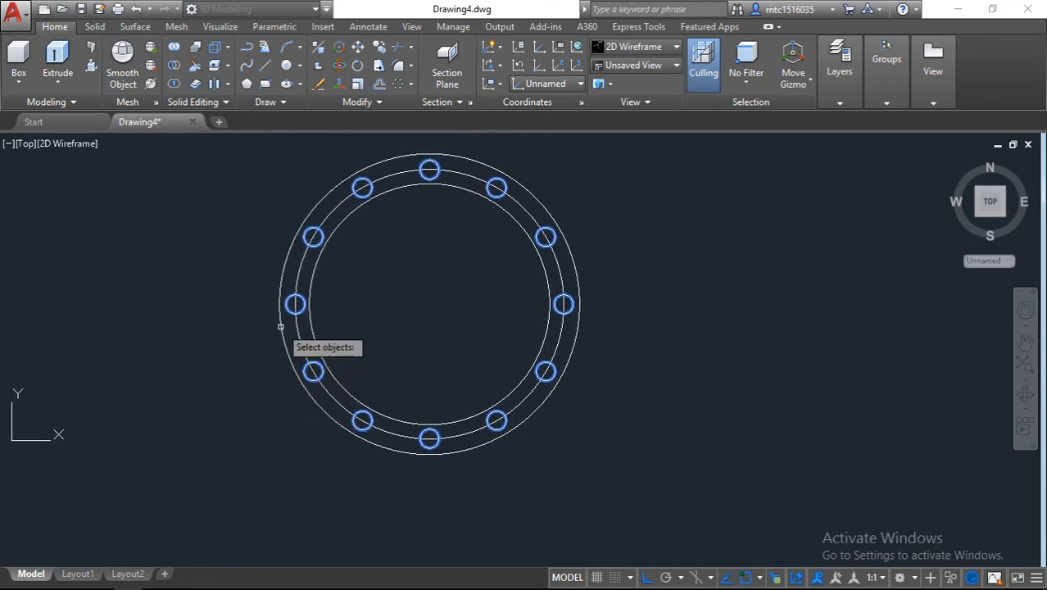
key("Return")
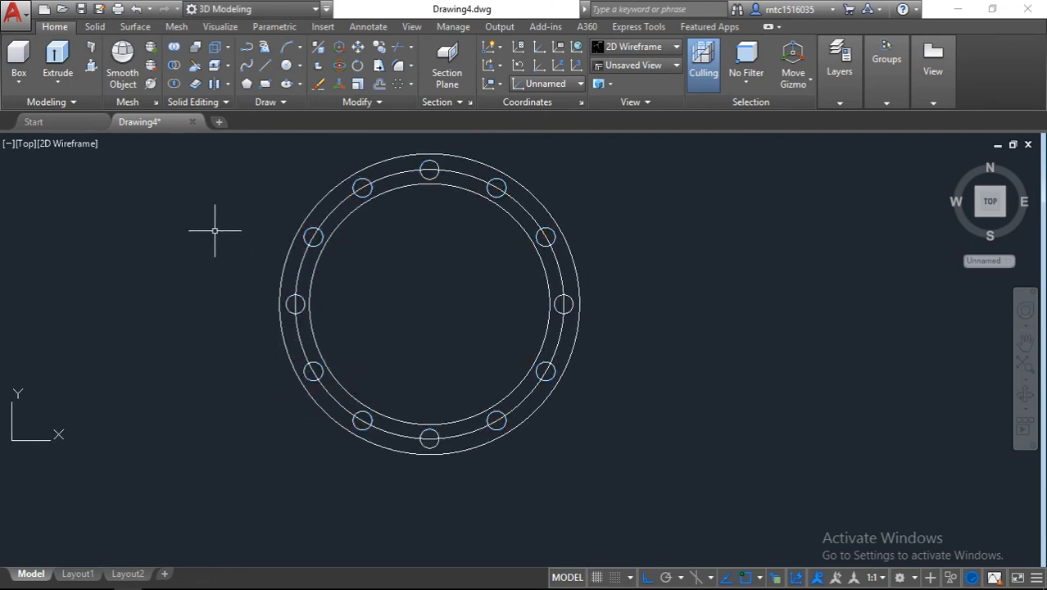
Set the visual style to Realistic and switch to the SW Isometric view
left_click(77, 144)
left_click(120, 233)
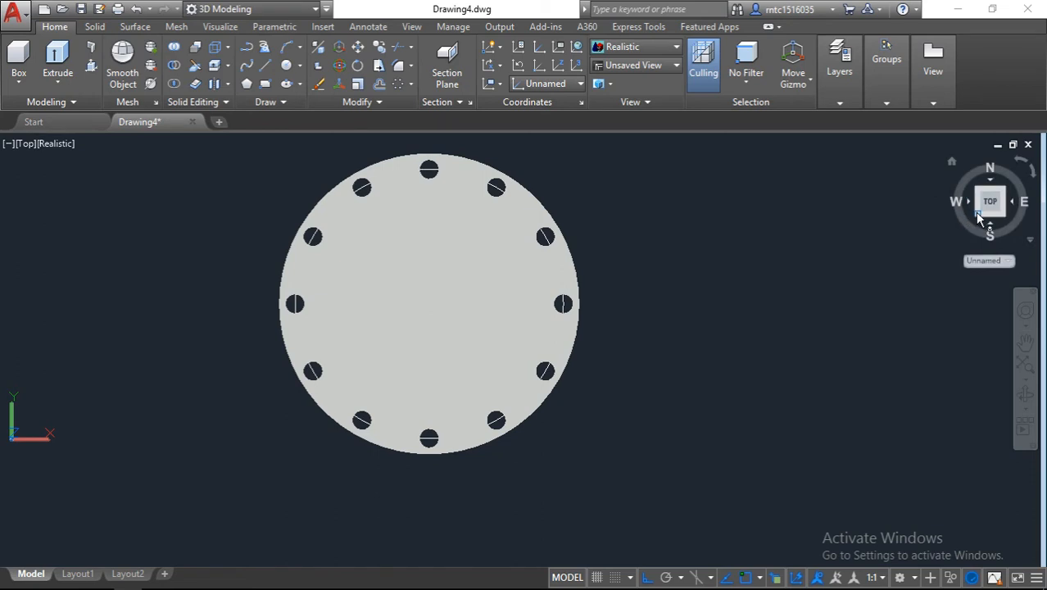
left_click(977, 216)
scroll(548, 314, "up", 4)
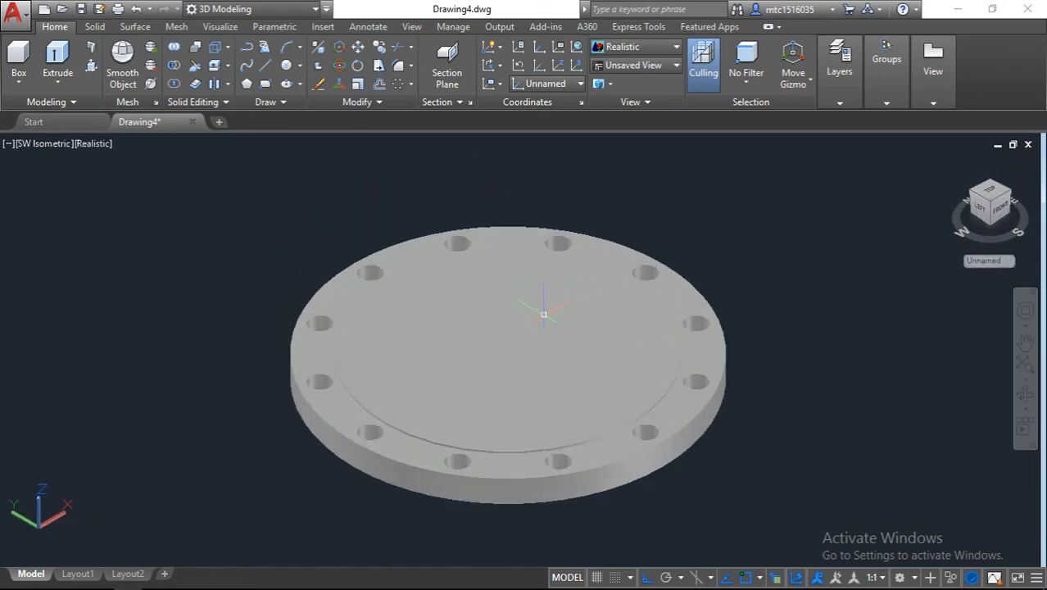
scroll(541, 311, "down", 3)
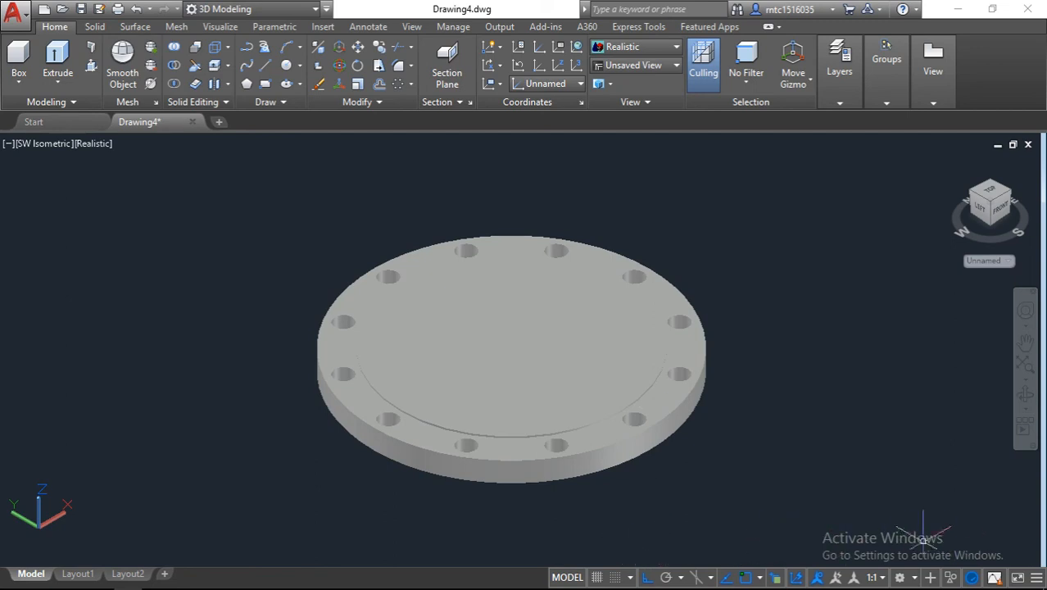
Union the raised centre disc with the drilled outer disc
left_click(542, 350)
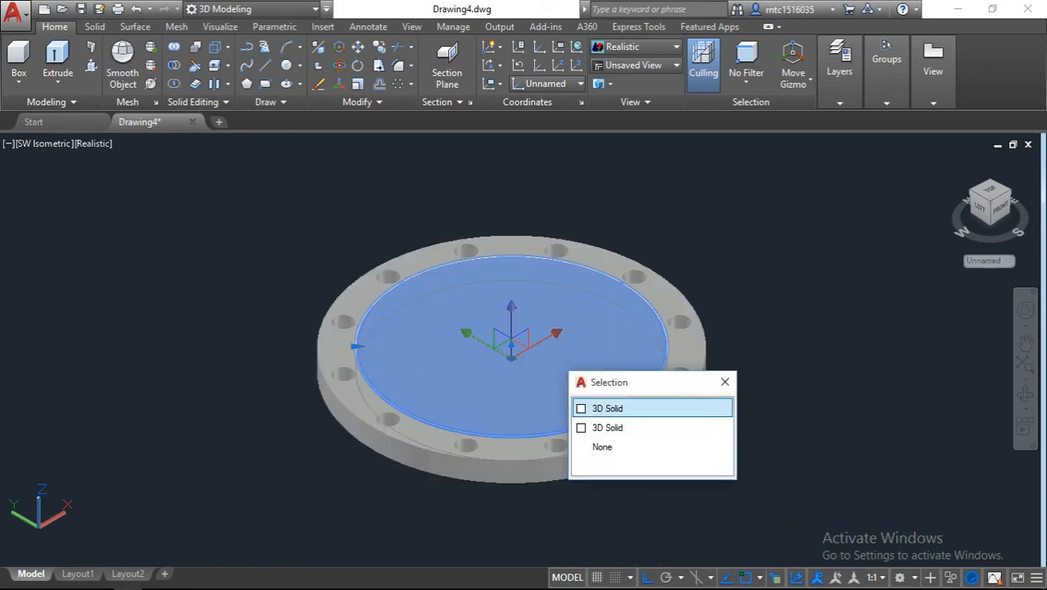
left_click(623, 406)
left_click(521, 440)
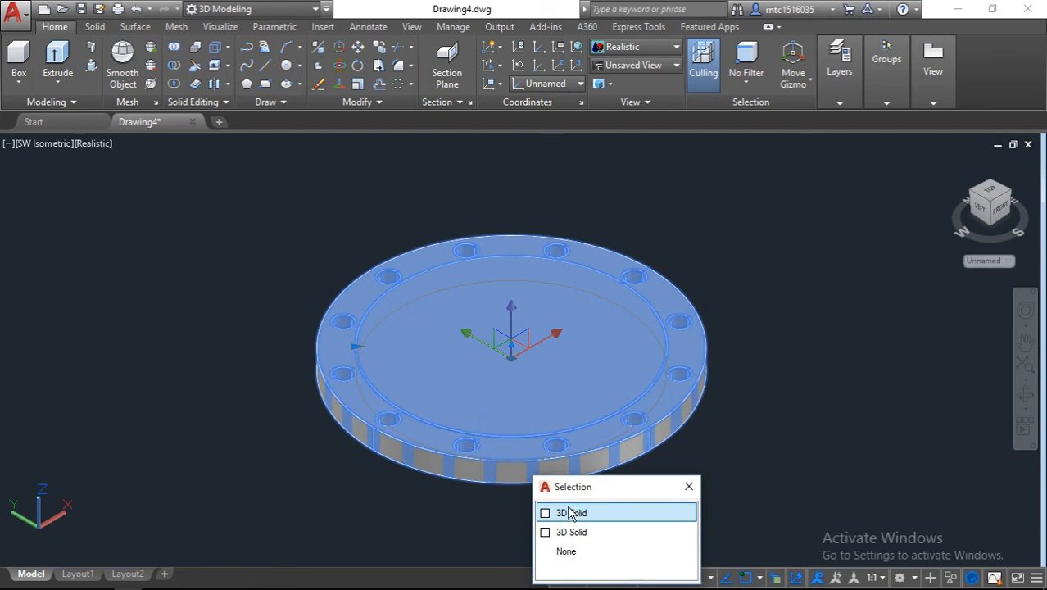
left_click(571, 513)
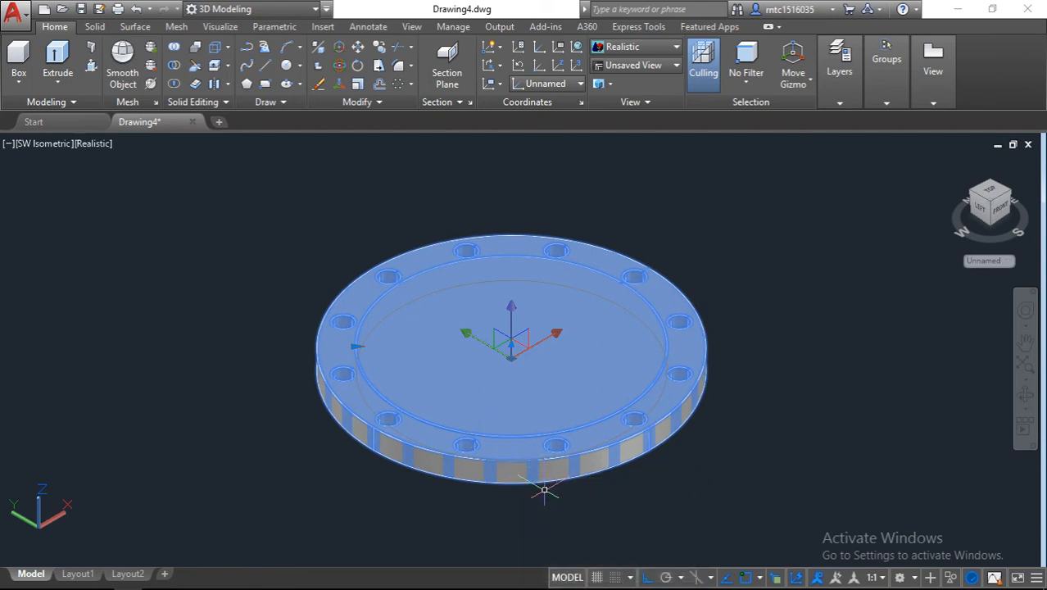
left_click(174, 50)
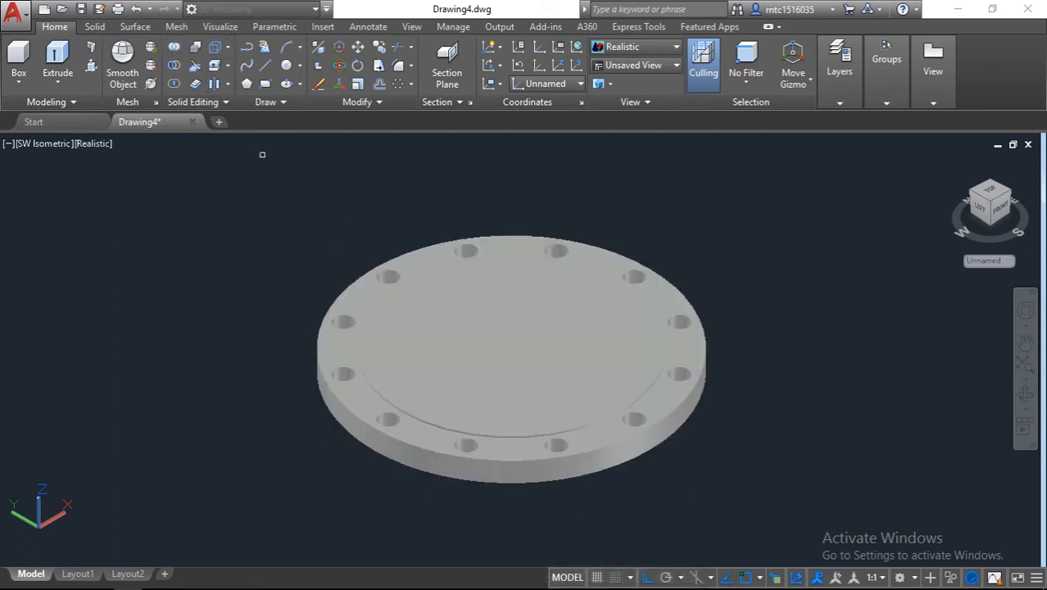
left_click(503, 434)
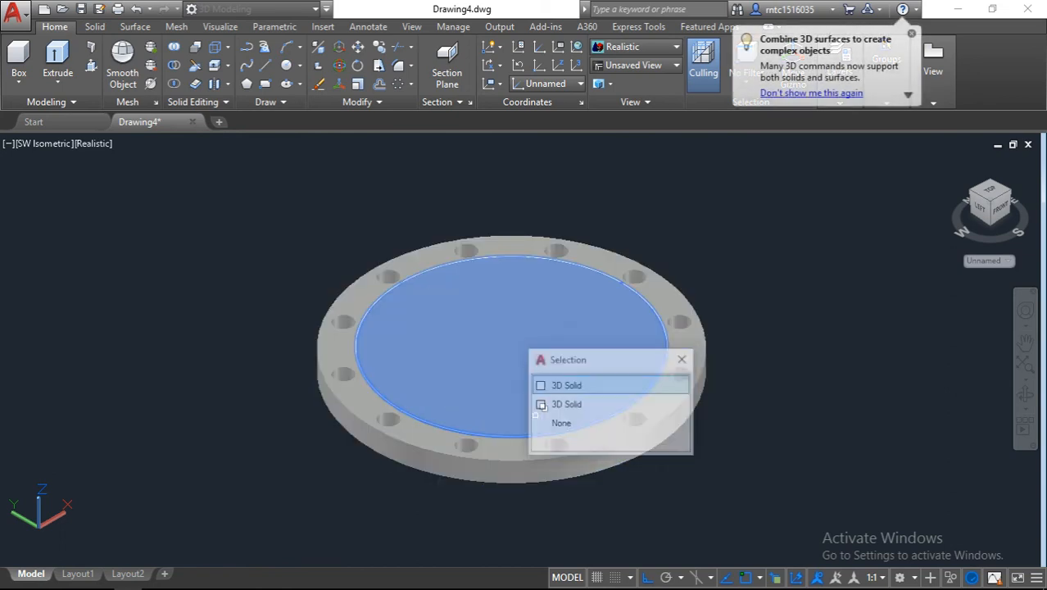
left_click(565, 404)
left_click(522, 465)
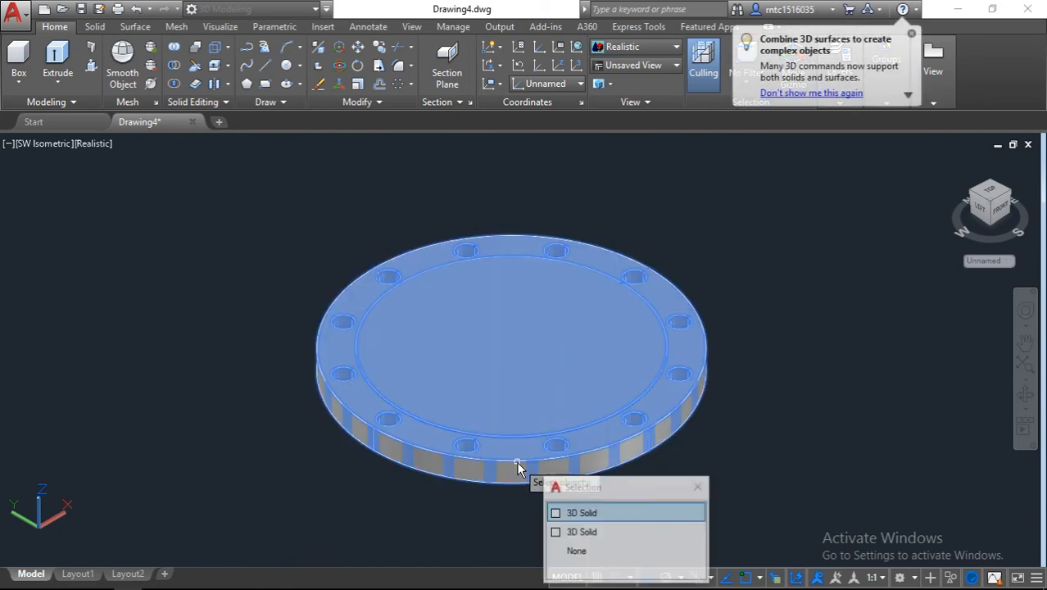
left_click(573, 514)
key("Return")
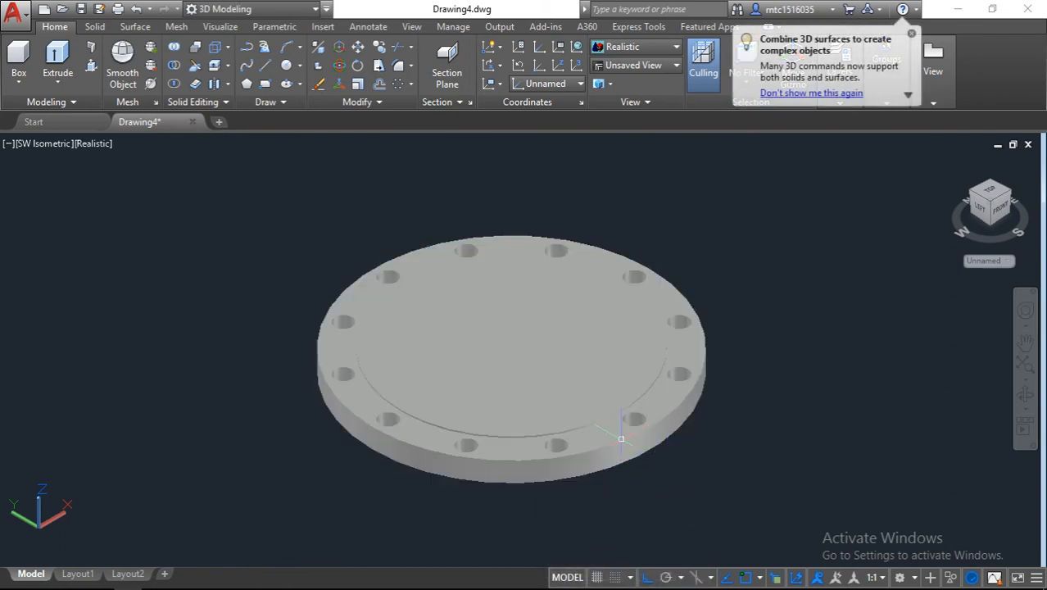
left_click(554, 390)
key("Escape")
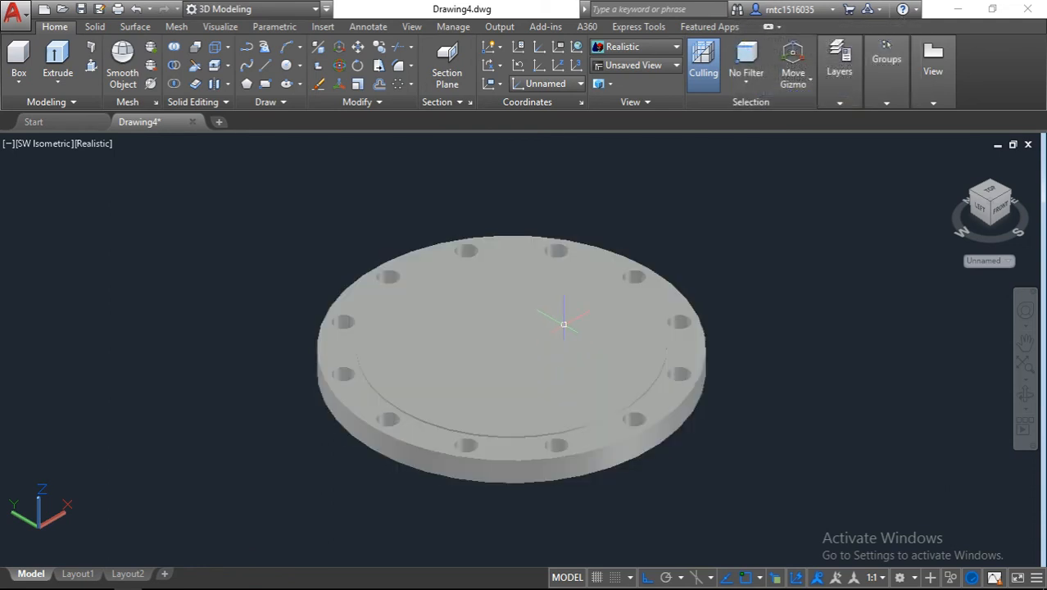
Union all the overlapping flange solids into a single body and check the result by selecting it
middle_click_drag(563, 324, 644, 411, "shift")
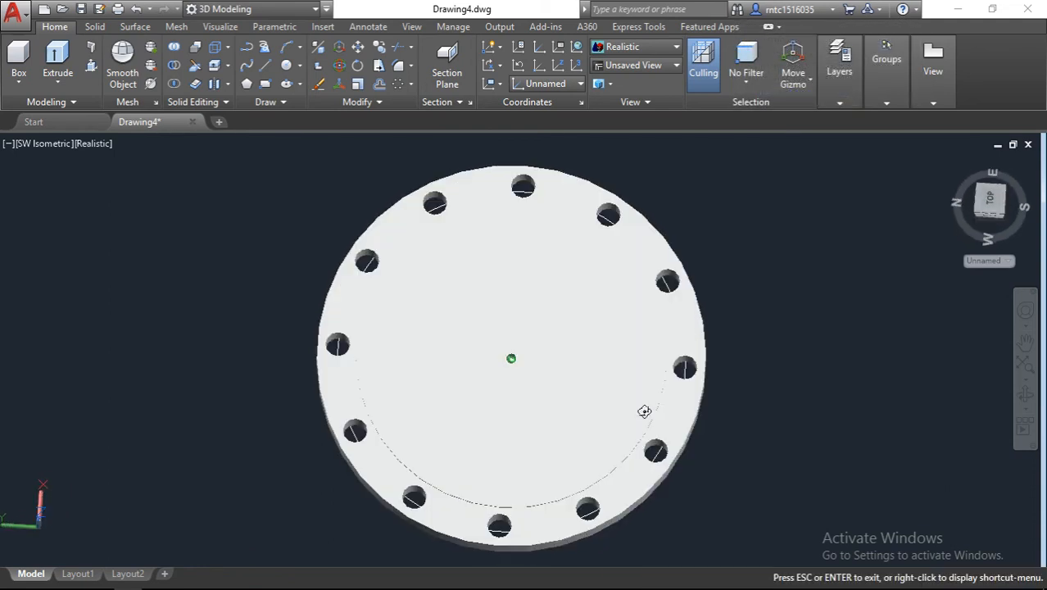
middle_click_drag(526, 145, 401, 118, "shift")
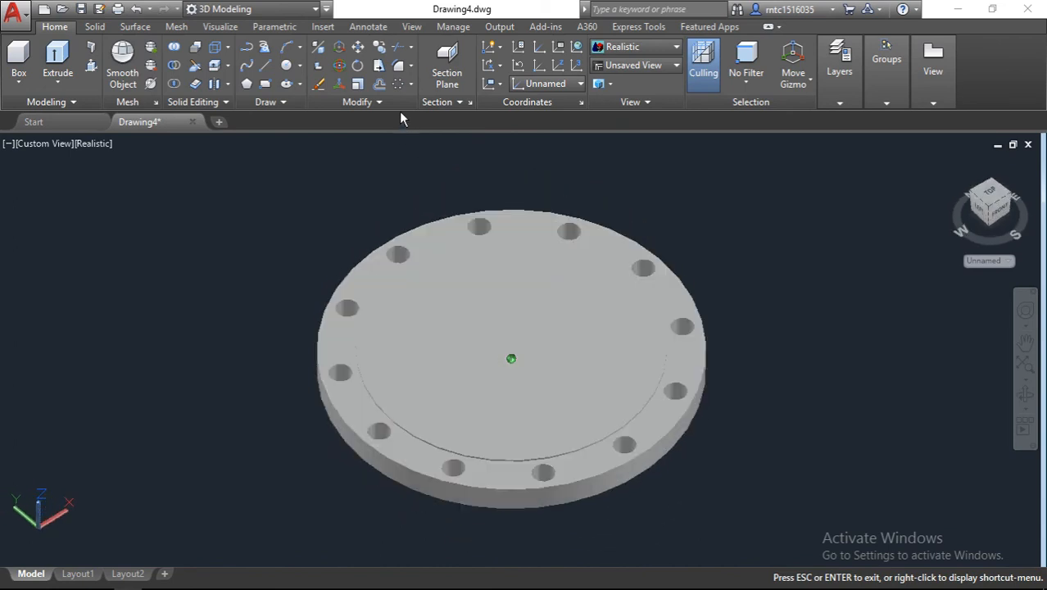
mouse_move(417, 255)
middle_mouse_down("shift")
mouse_move(491, 206)
mouse_move(571, 208)
mouse_move(575, 168)
mouse_move(550, 204)
mouse_move(578, 254)
middle_mouse_up("shift")
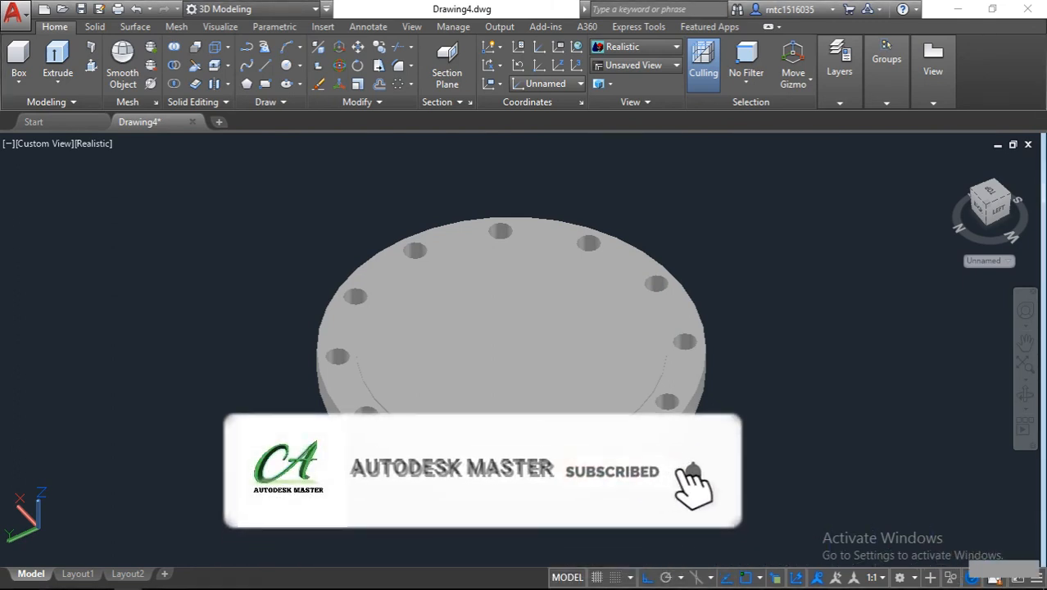
left_click(706, 360)
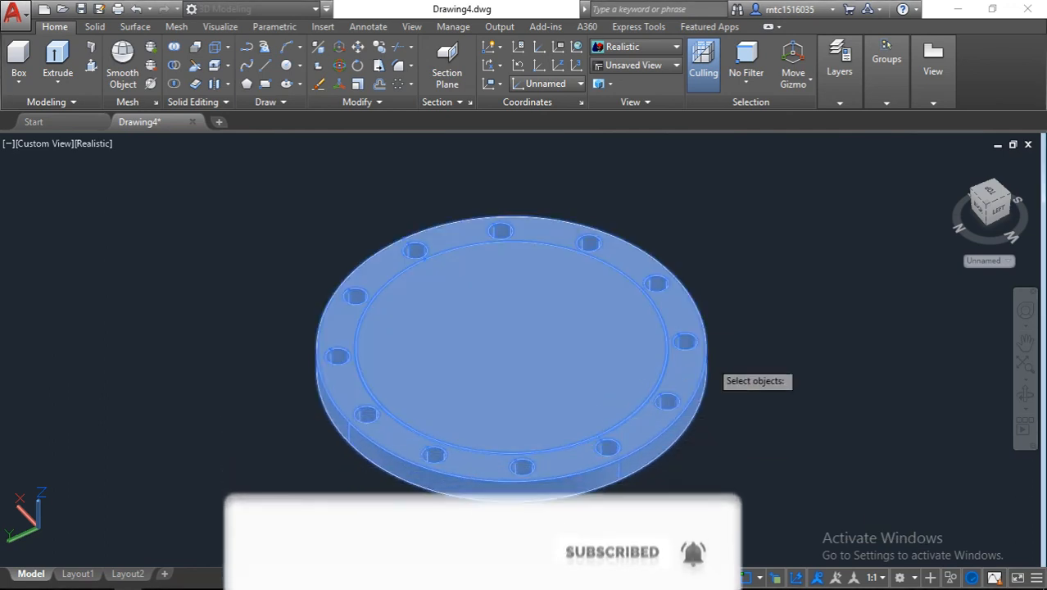
key("Return")
left_click(515, 350)
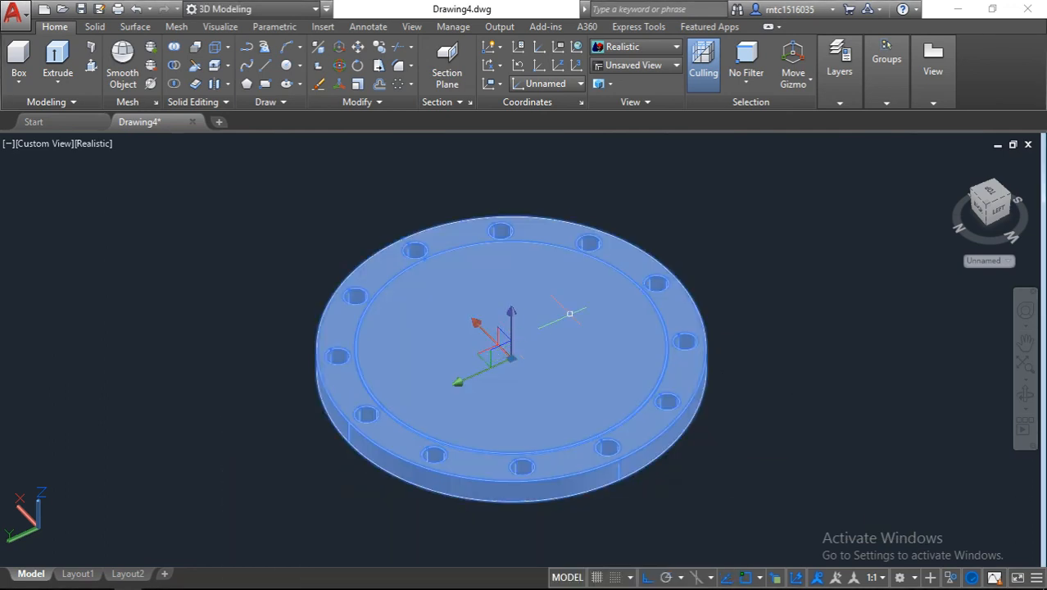
key("Escape")
Examine the finished flange, its raised centre face and its bolt holes from several angles and distances
middle_click_drag(575, 322, 534, 329, "shift")
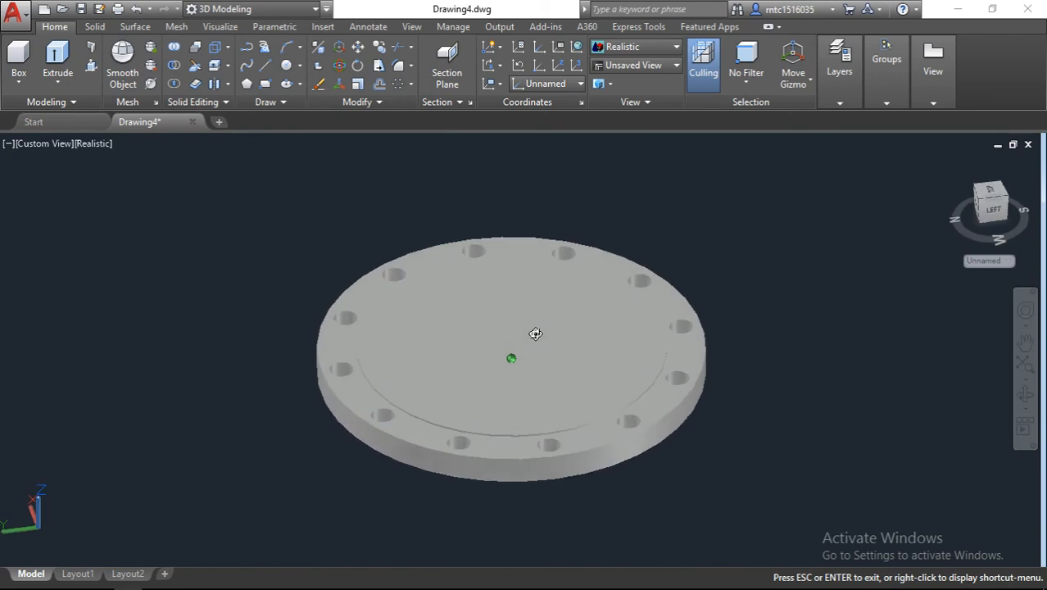
scroll(534, 328, "up", 4)
scroll(538, 321, "down", 4)
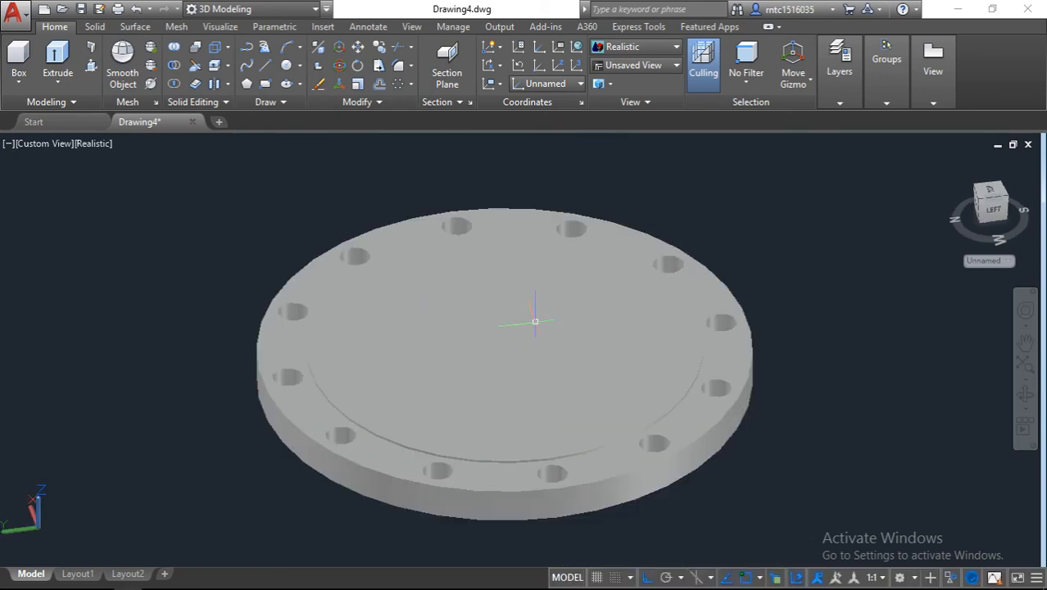
middle_click_drag(538, 322, 513, 311, "shift")
scroll(519, 379, "down", 3)
scroll(514, 310, "up", 2)
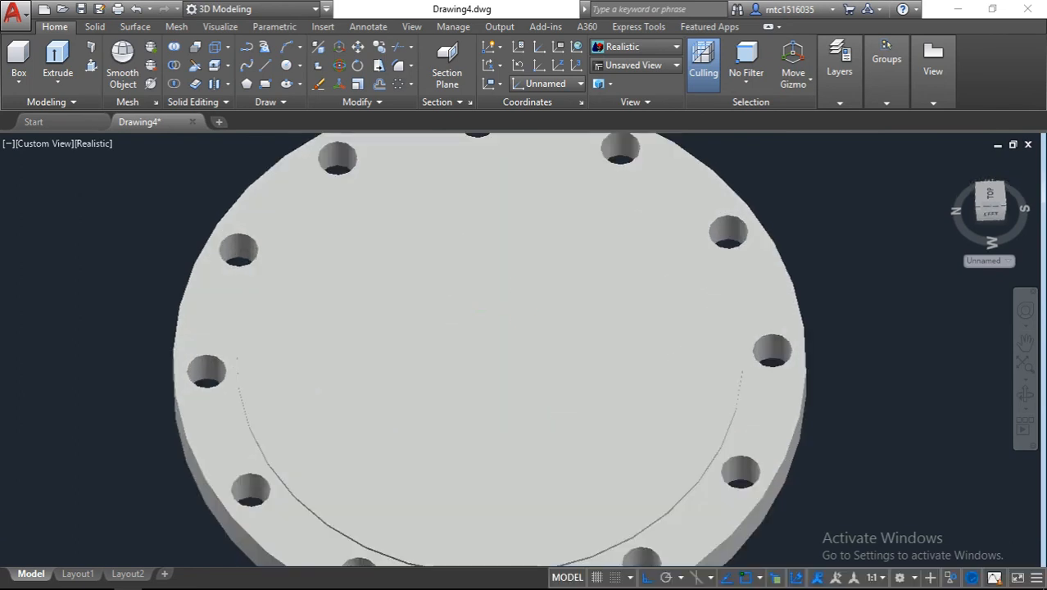
scroll(514, 310, "down", 2)
scroll(514, 310, "up", 2)
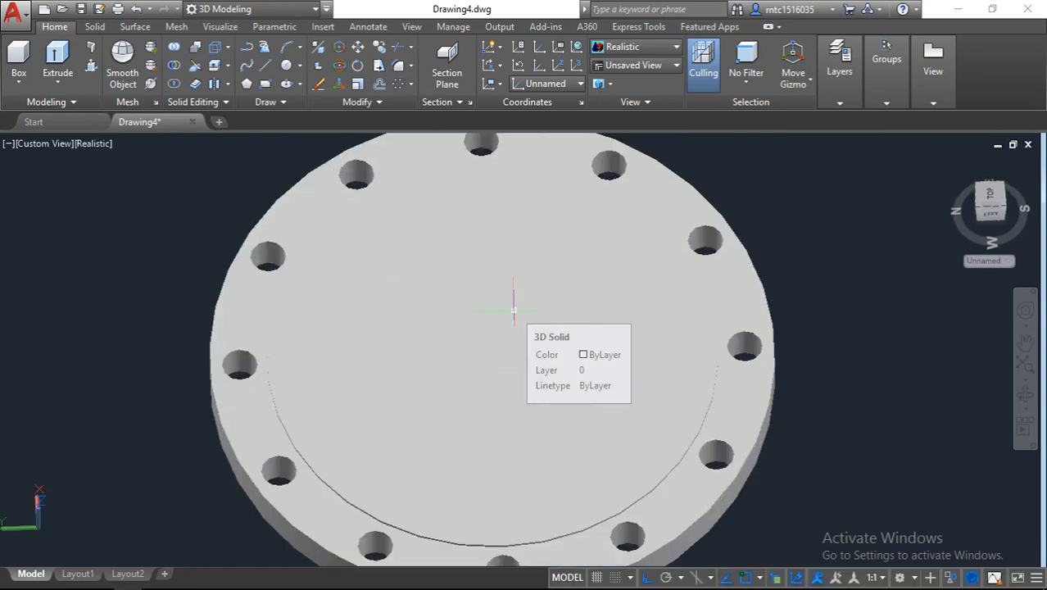
scroll(513, 310, "down", 2)
scroll(514, 311, "up", 2)
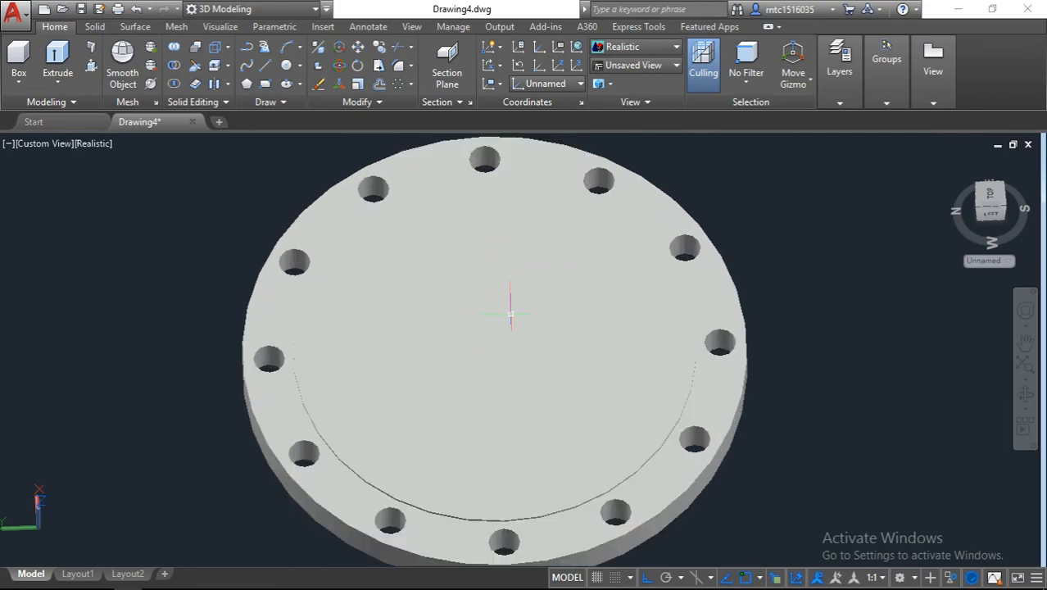